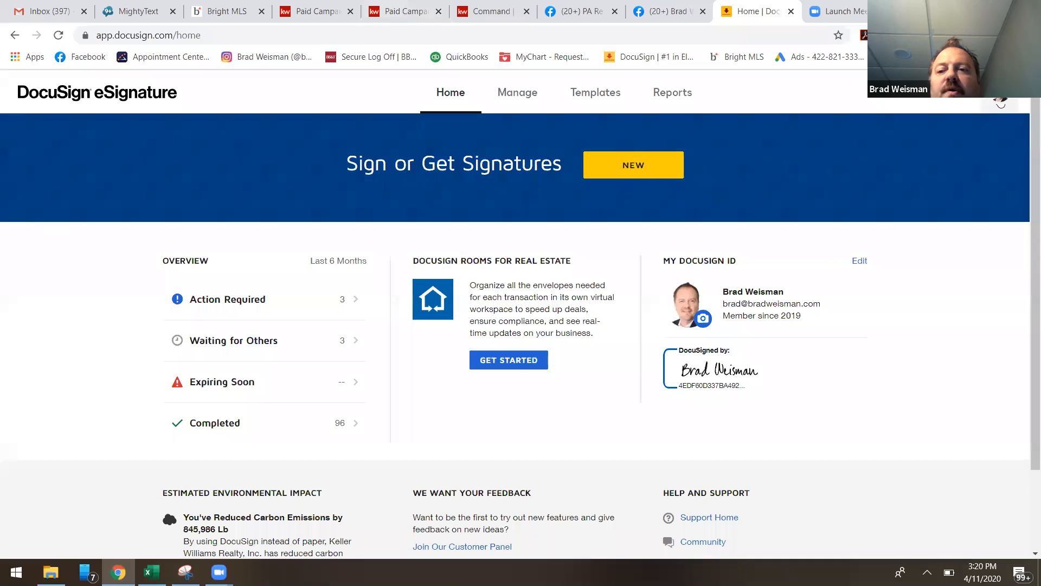
Switch the account from DocuSign eSignature to DocuSign Rooms and open the list of rooms.
left_click(1000, 100)
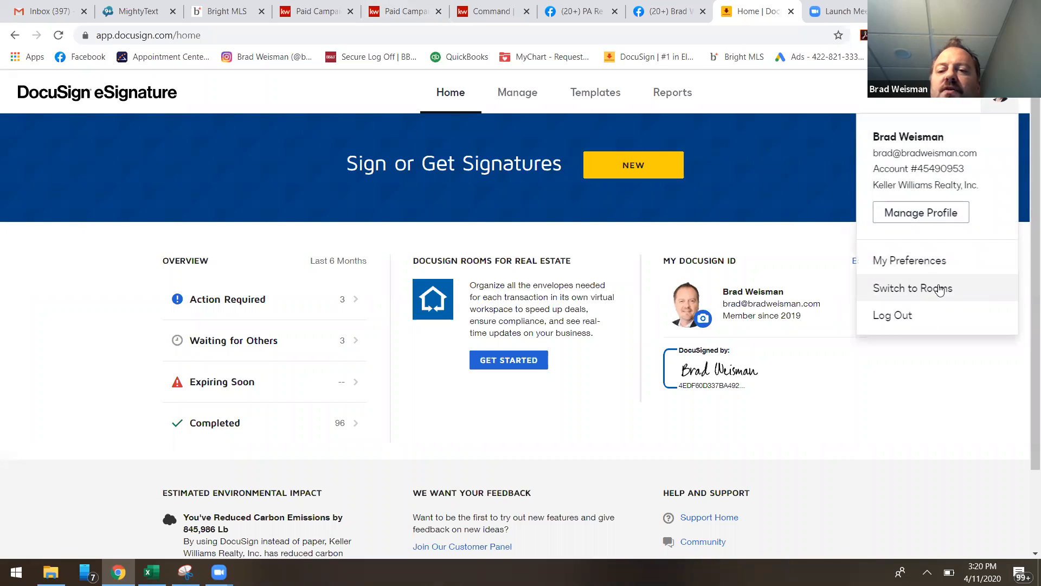
left_click(940, 289)
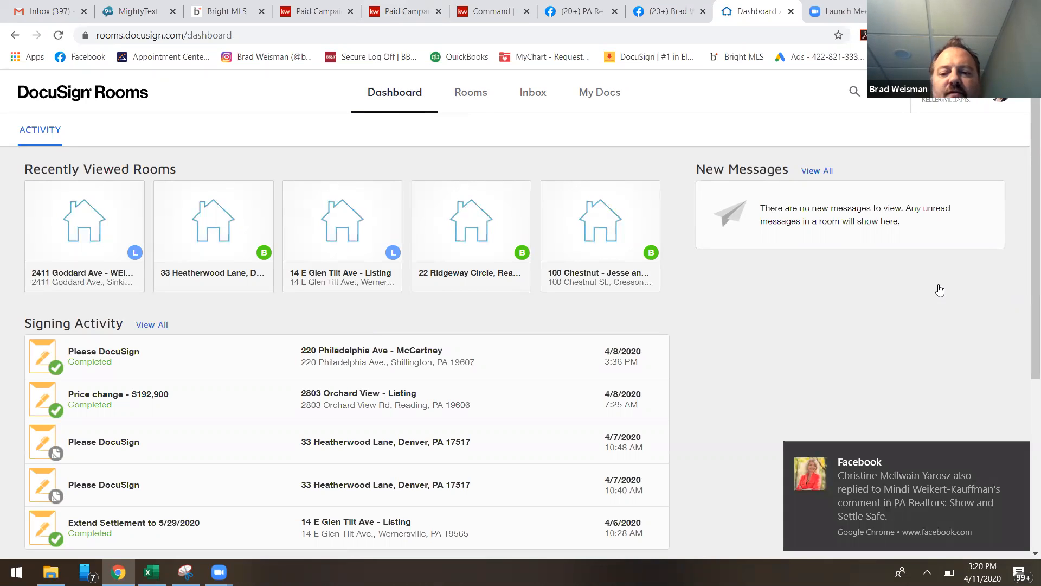
left_click(1017, 458)
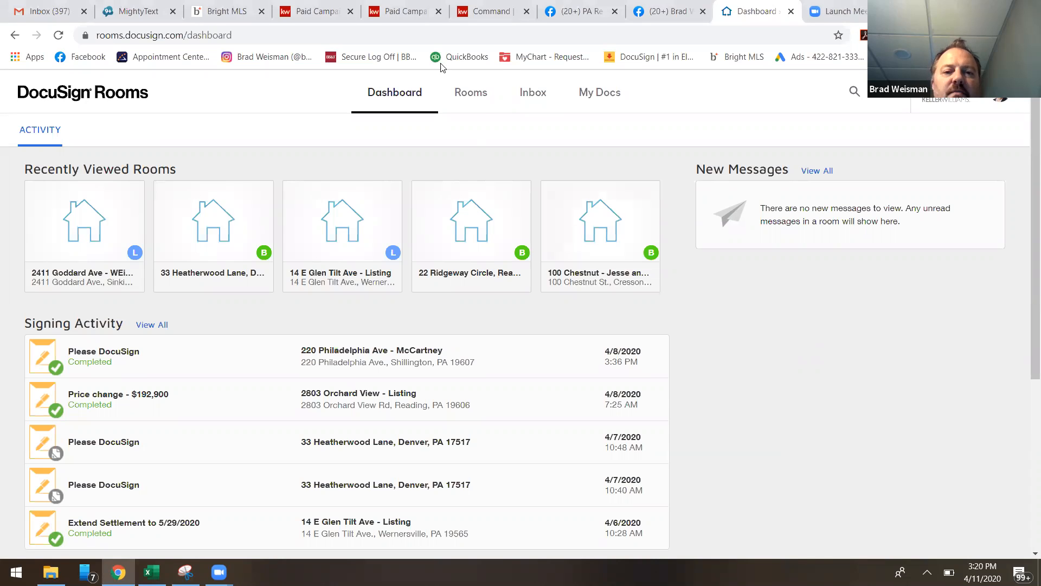
left_click(472, 91)
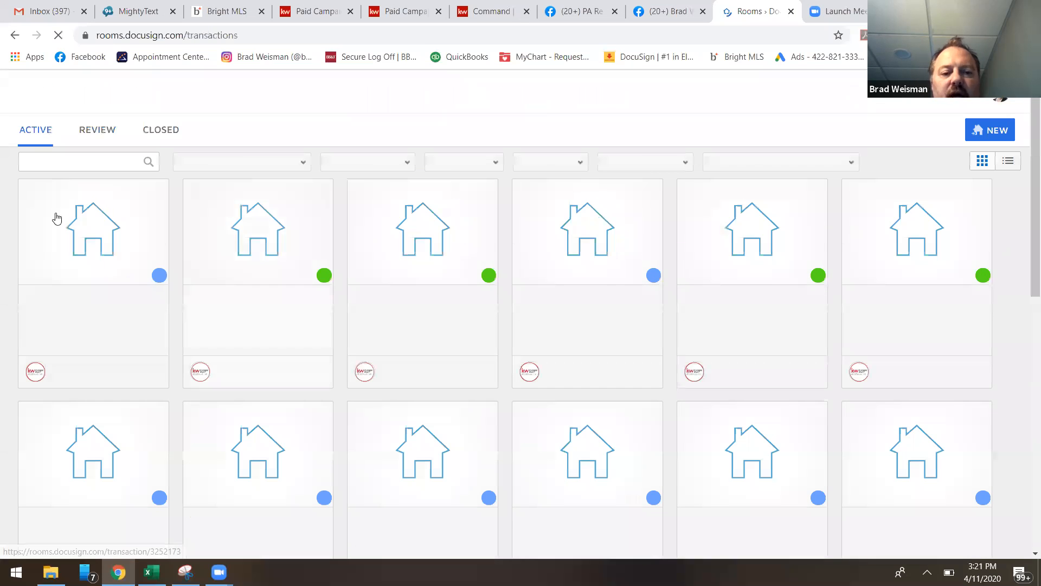
Browse the active rooms and open the list-side room created on 3/24/2020.
scroll(810, 389, "down", 8)
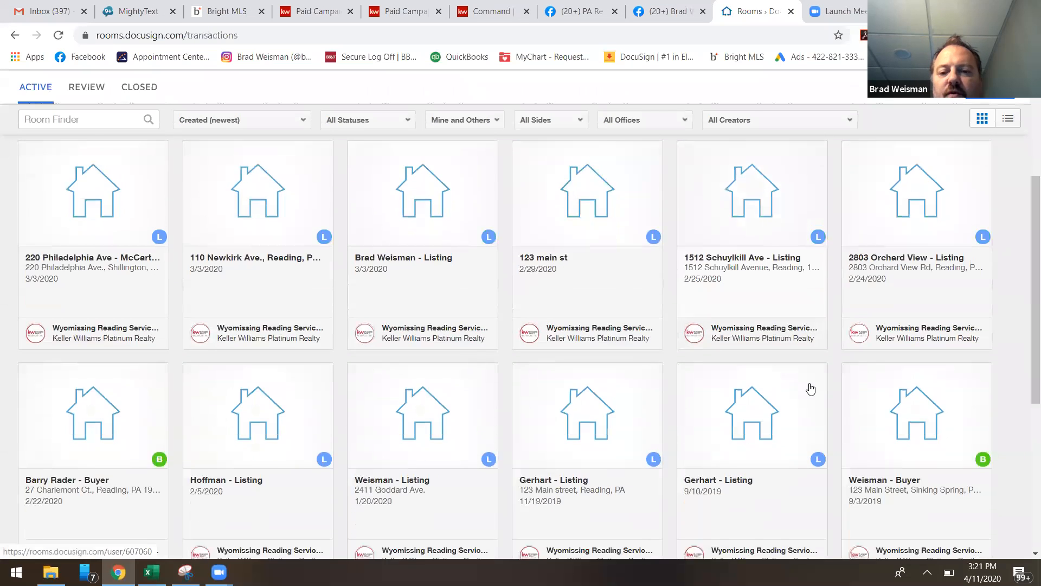
scroll(811, 387, "up", 10)
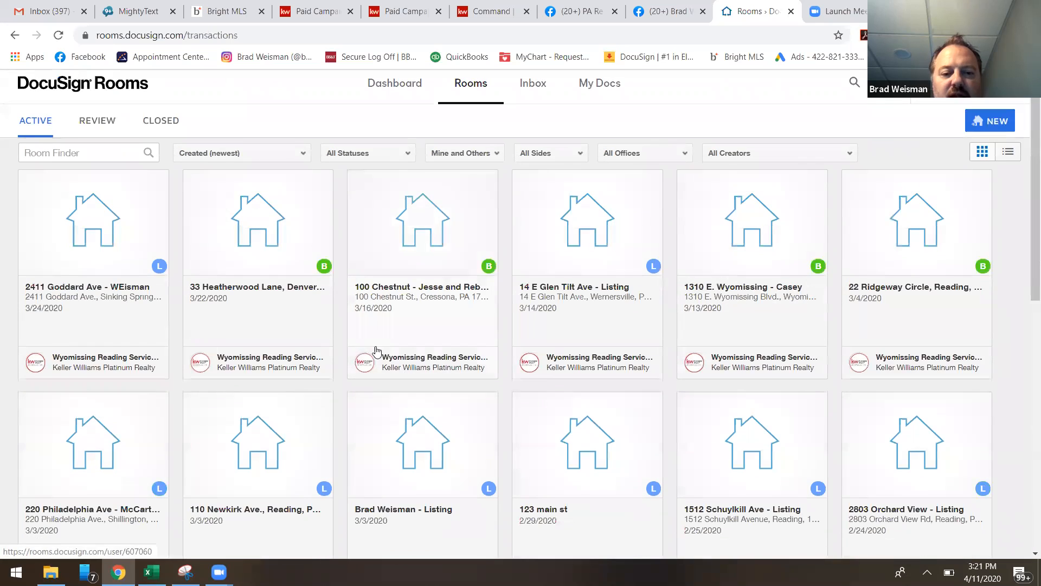
scroll(704, 353, "down", 8)
scroll(708, 349, "up", 10)
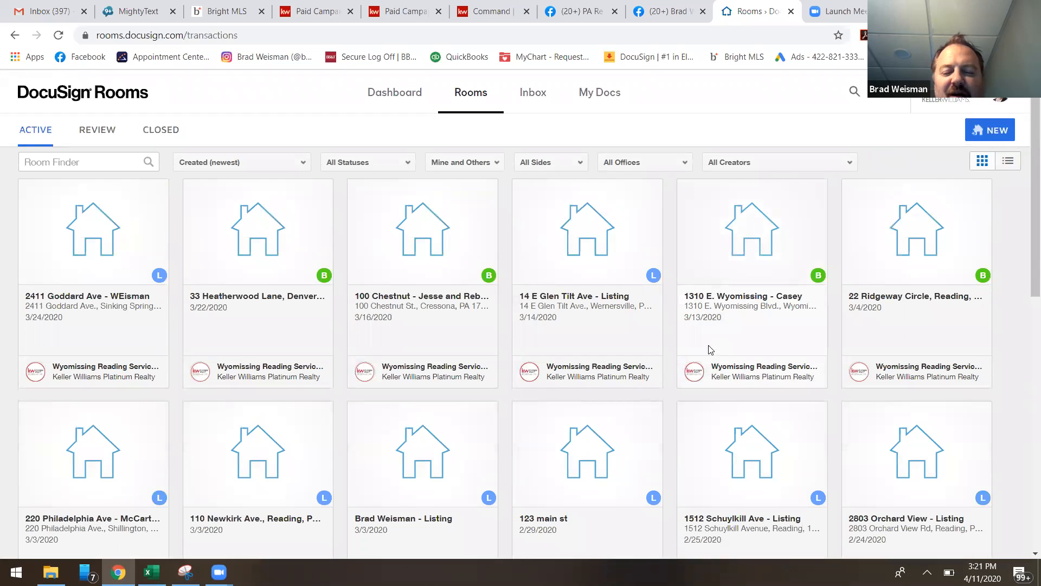
scroll(456, 348, "down", 4)
scroll(429, 358, "up", 4)
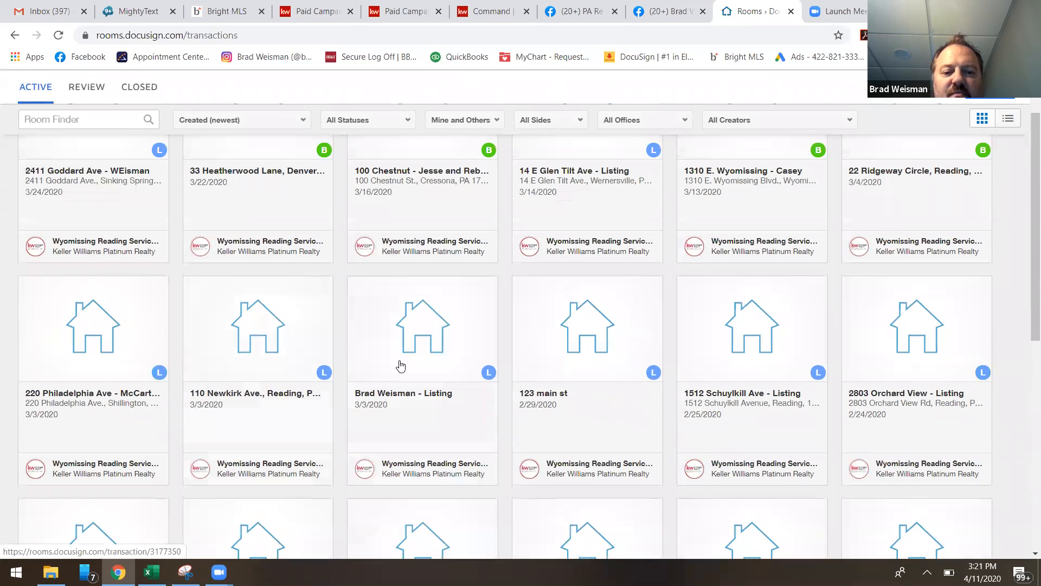
scroll(488, 374, "up", 2)
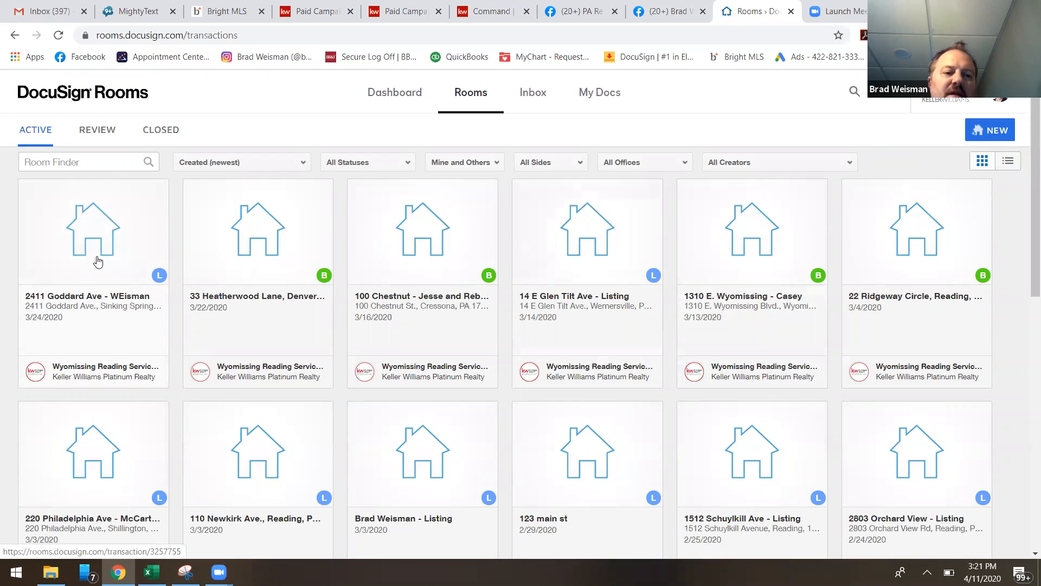
left_click(98, 262)
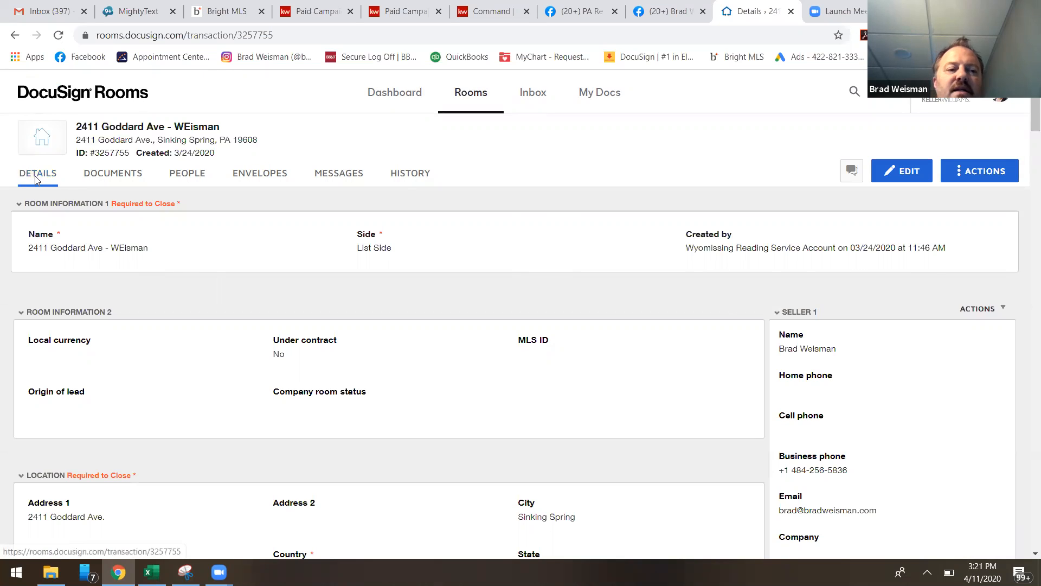
Review the room's details, including the listing, offer, closing and property sections and the seller, buyer and agent contacts.
scroll(729, 320, "down", 4)
scroll(724, 322, "up", 4)
scroll(725, 323, "down", 1)
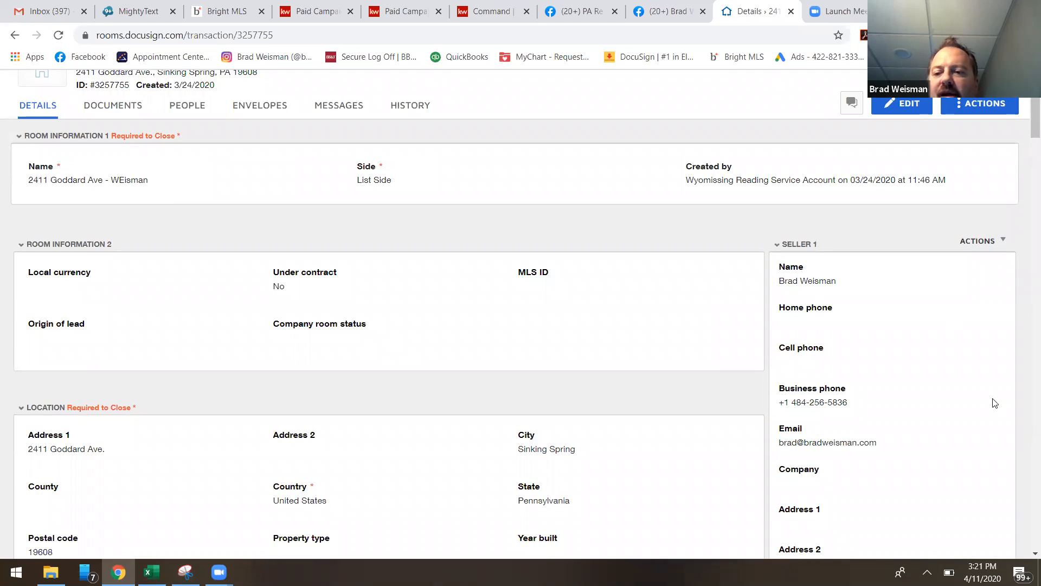
scroll(869, 283, "down", 10)
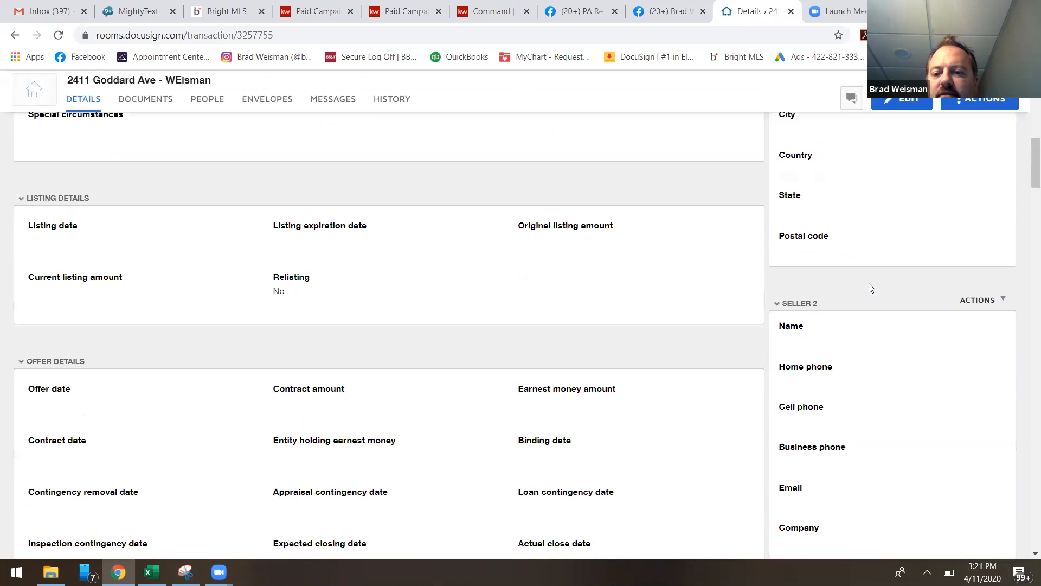
scroll(880, 284, "down", 10)
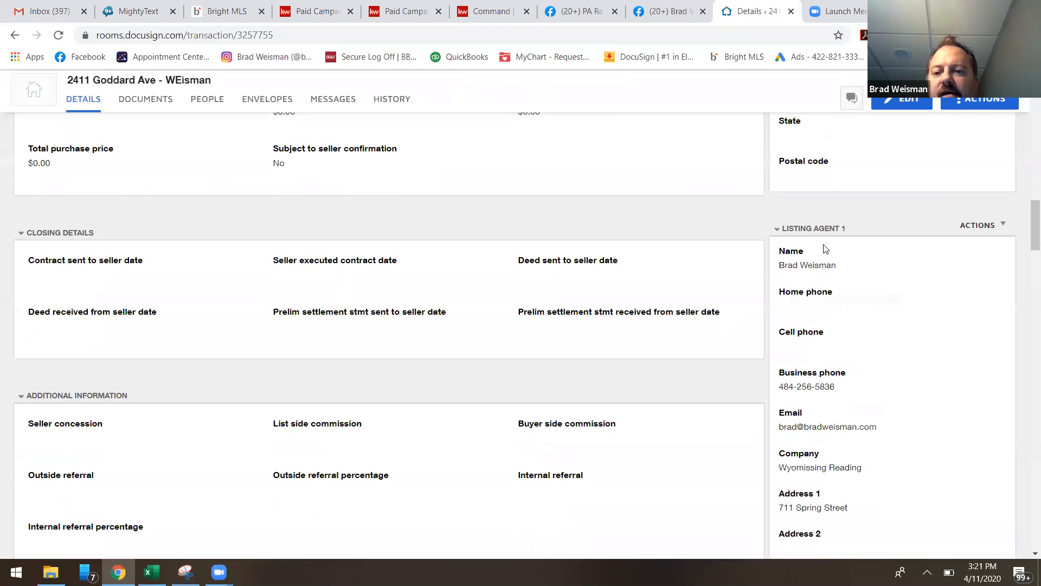
scroll(874, 288, "down", 10)
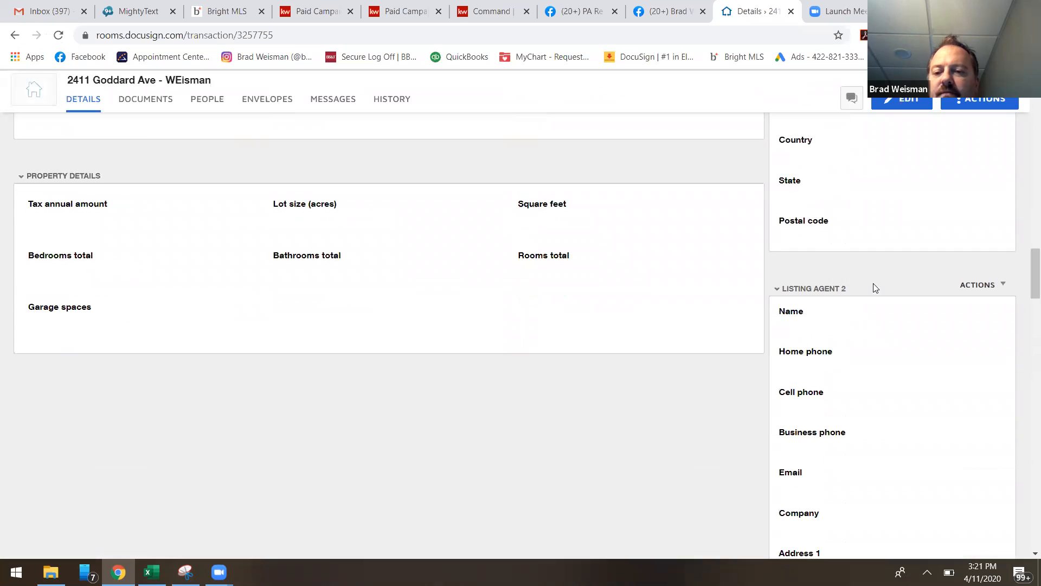
scroll(932, 293, "down", 10)
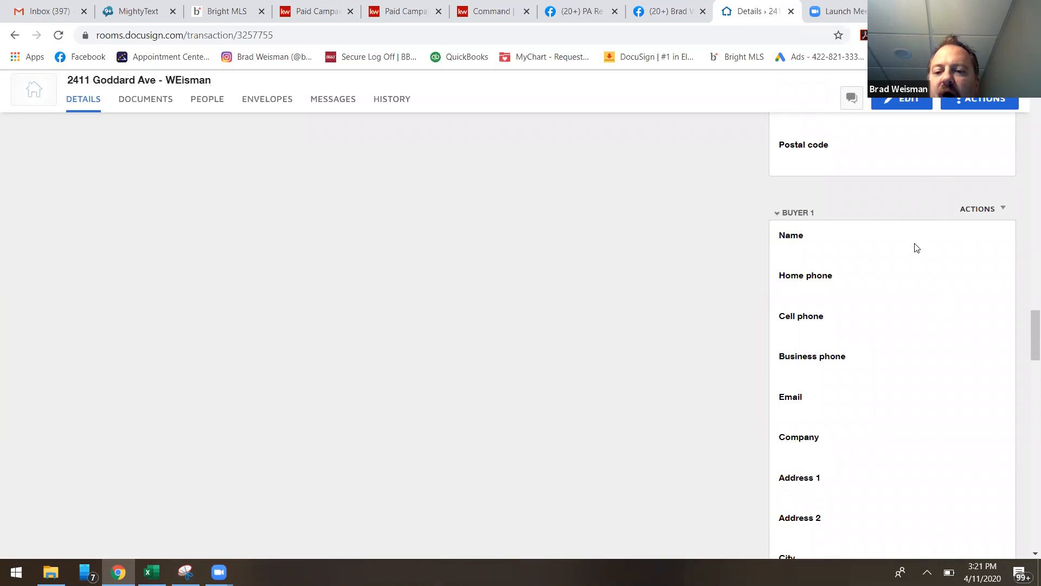
scroll(903, 267, "down", 10)
scroll(853, 291, "down", 10)
scroll(867, 228, "up", 2)
scroll(920, 324, "up", 4)
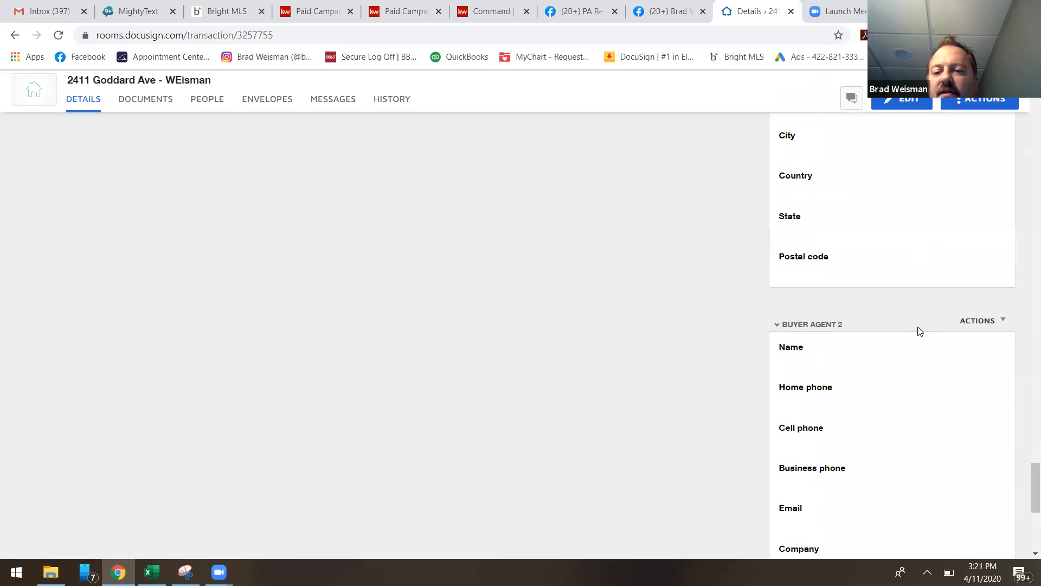
scroll(924, 329, "up", 15)
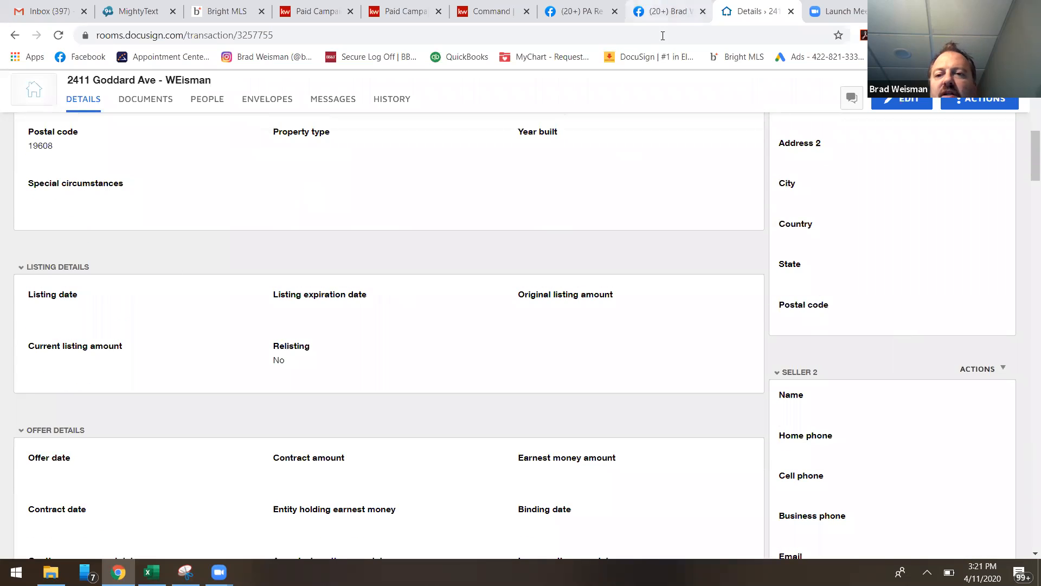
Open the room details for editing and review the location, listing, offer and high bid fields, dismissing the pop-up notifications.
left_click(912, 103)
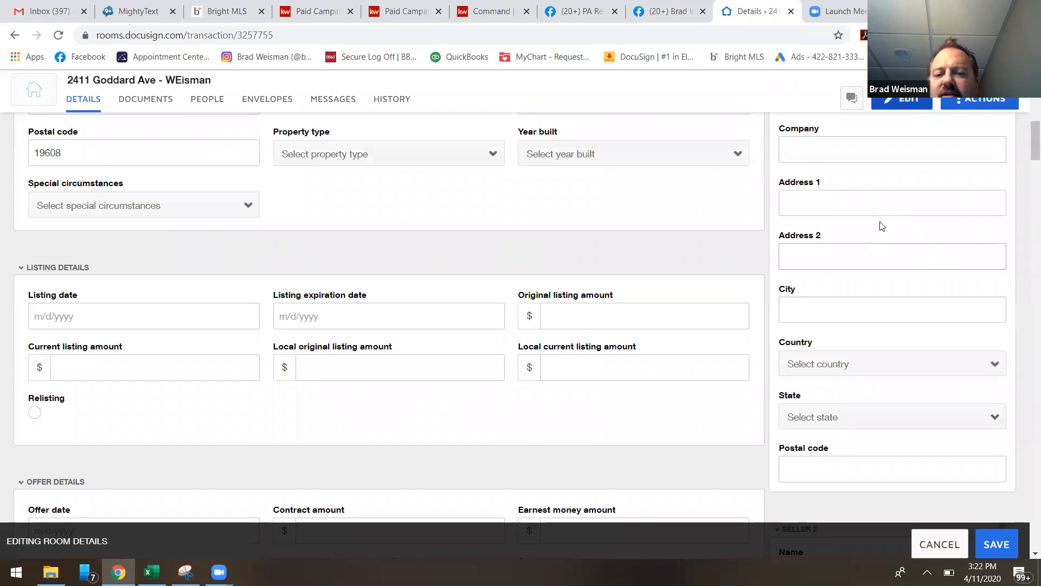
scroll(704, 317, "up", 7)
scroll(434, 271, "down", 5)
left_click(342, 241)
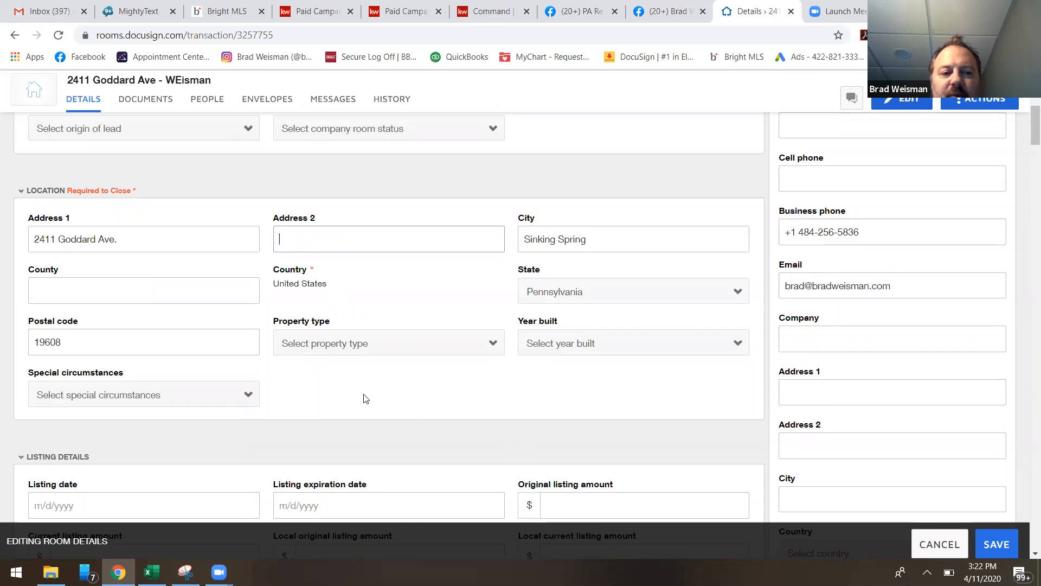
scroll(435, 329, "down", 5)
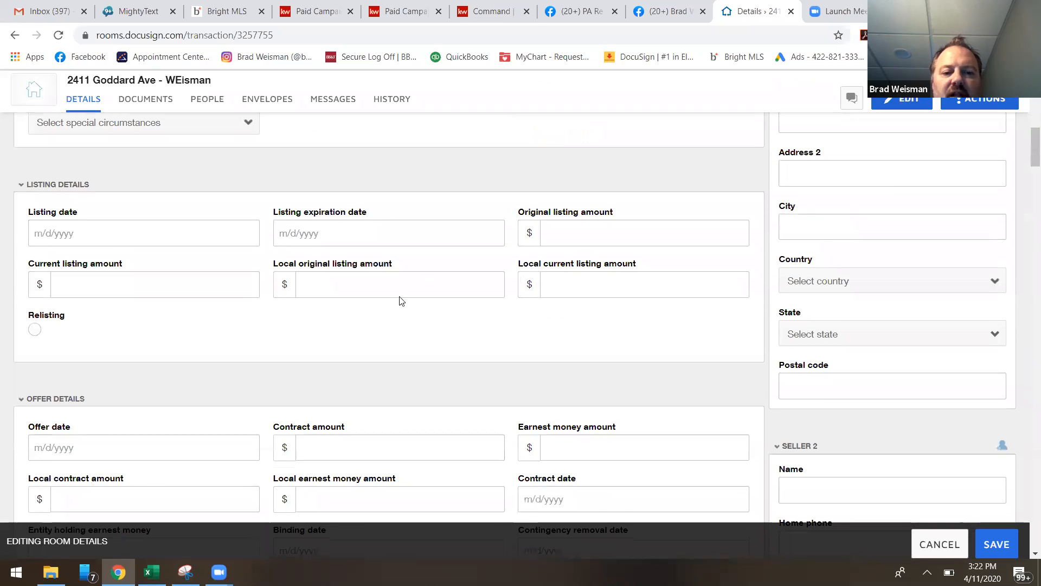
scroll(398, 300, "down", 4)
scroll(275, 312, "down", 4)
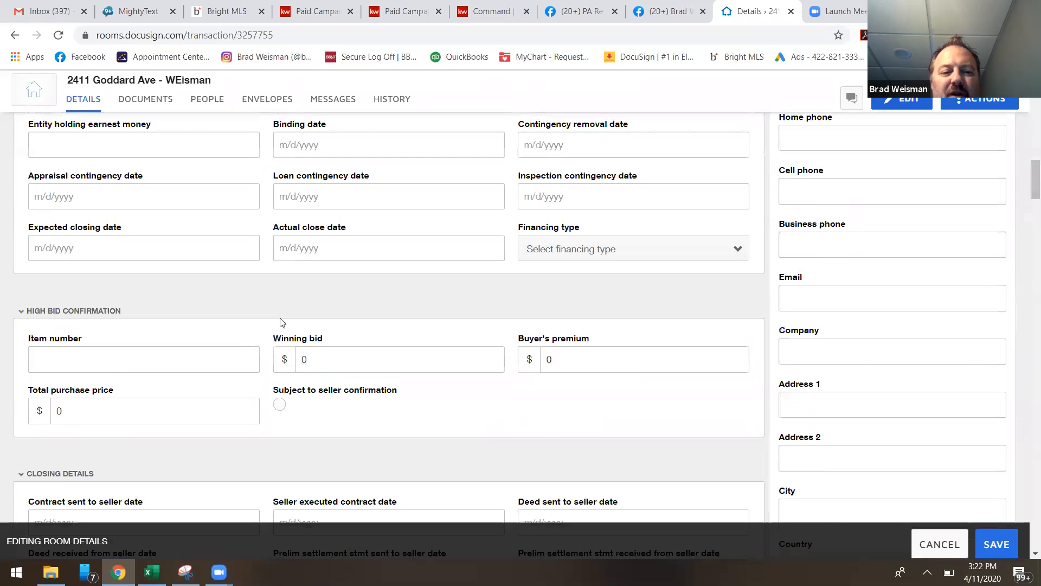
scroll(279, 323, "up", 3)
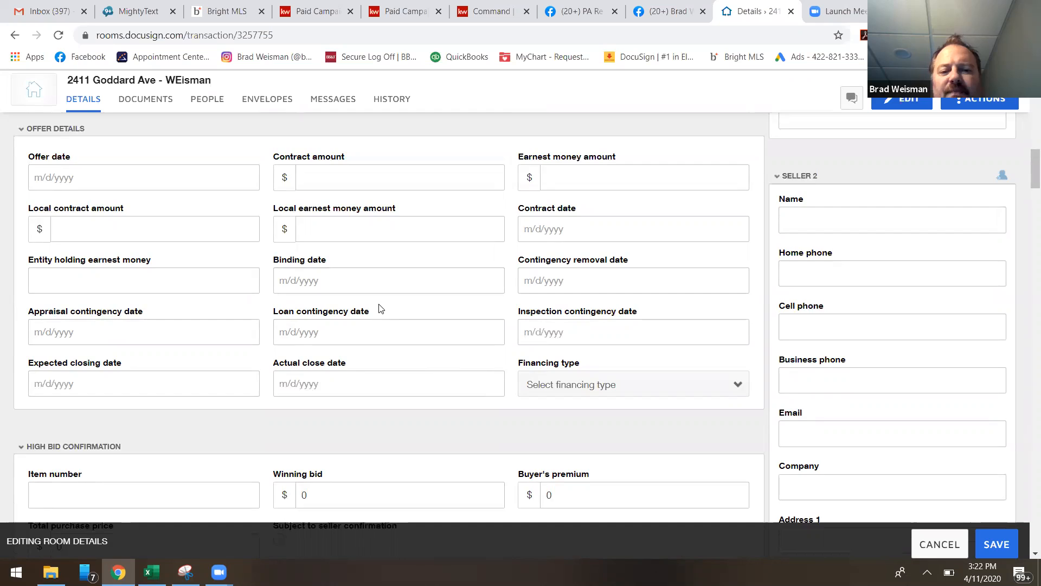
scroll(380, 305, "up", 15)
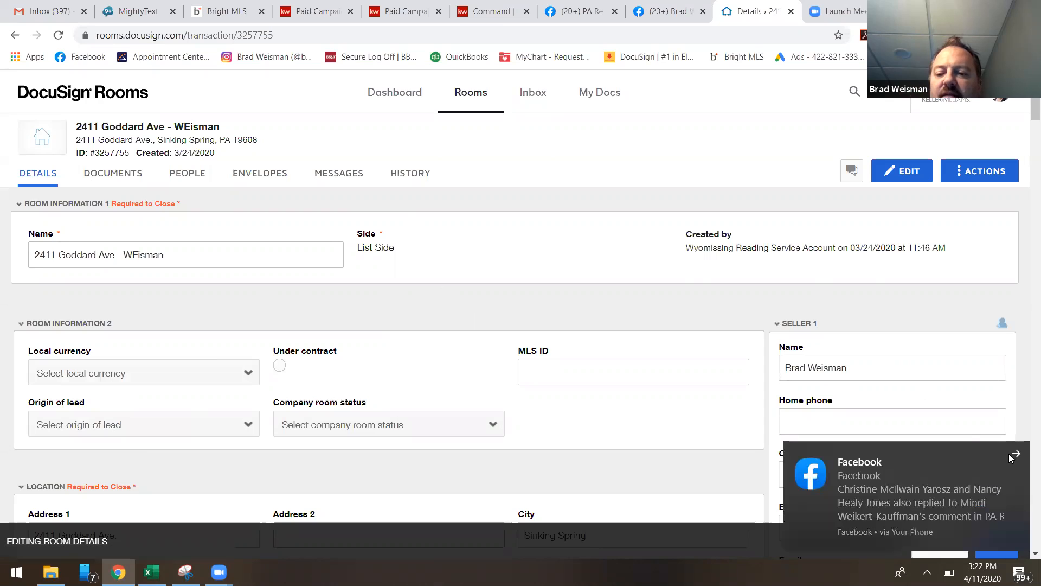
left_click(1014, 455)
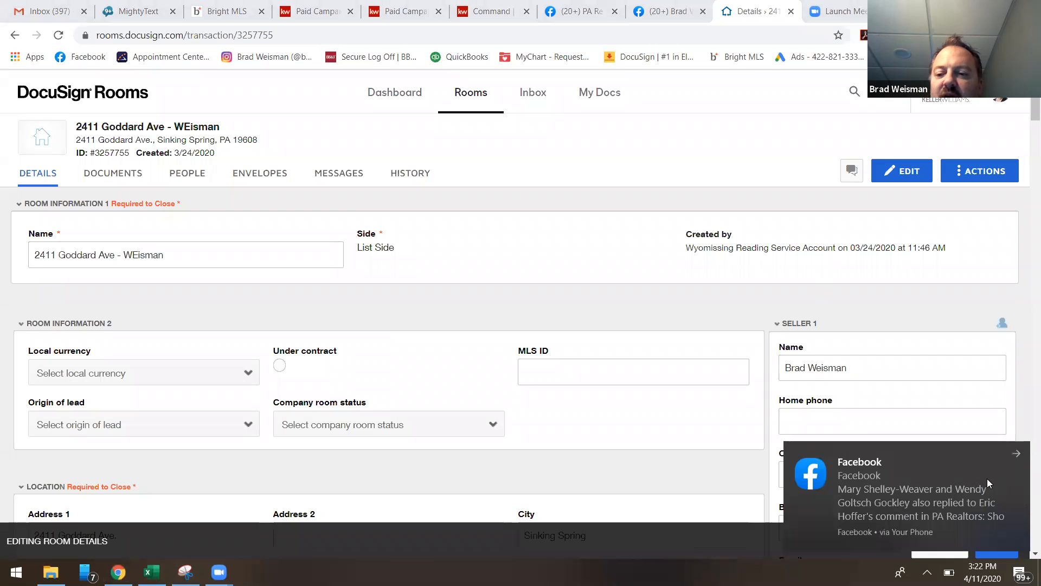
left_click(1015, 454)
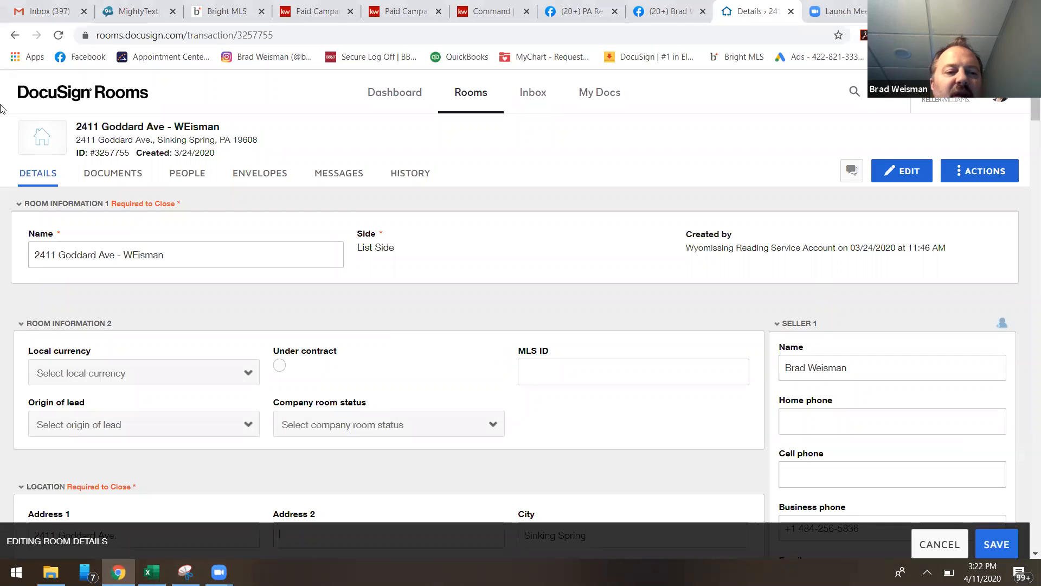
Open the room's documents and look through the signed docs and room docs folders.
left_click(116, 182)
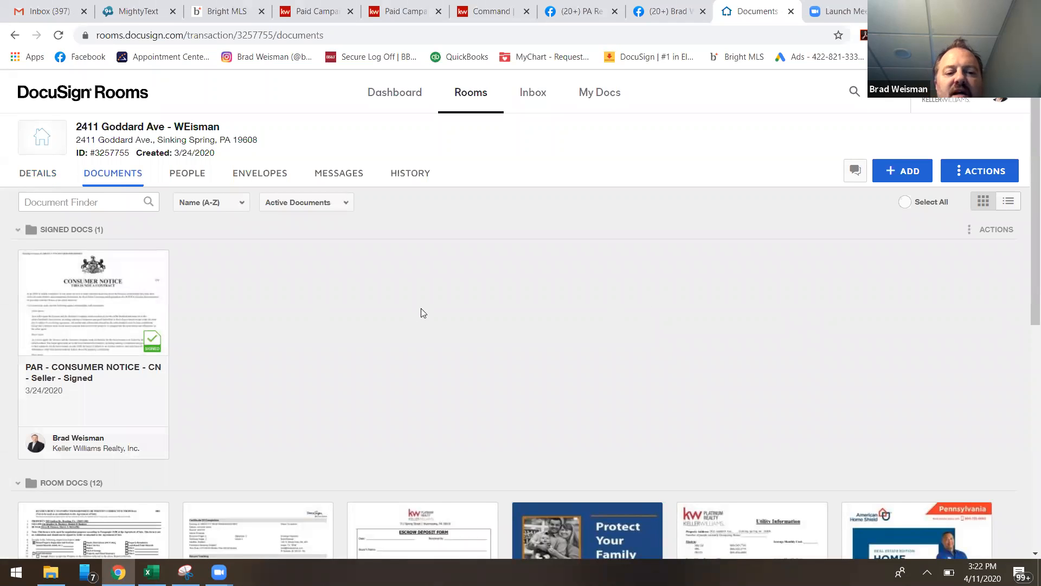
scroll(503, 260, "down", 8)
scroll(511, 268, "down", 2)
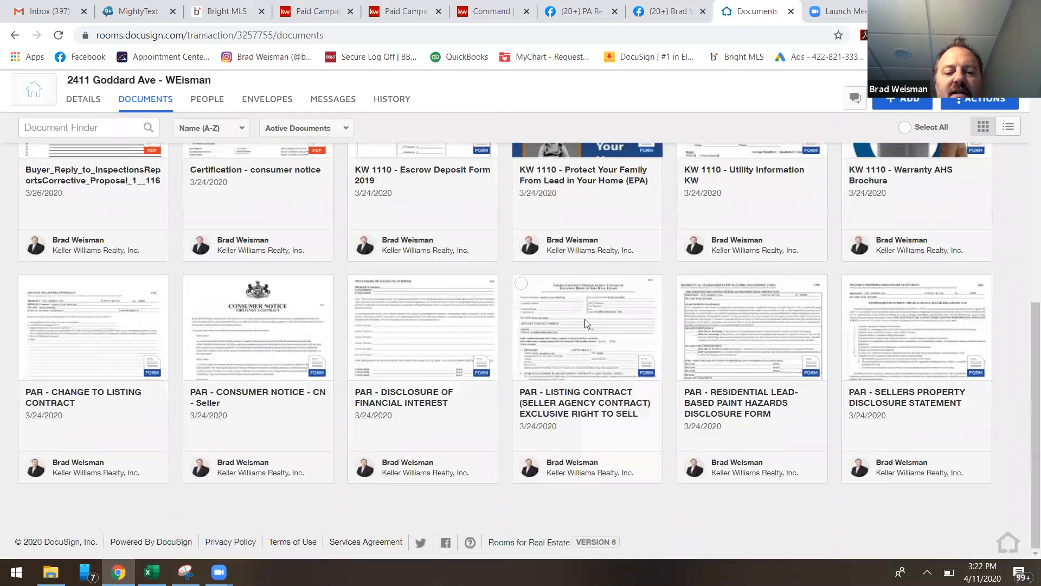
scroll(584, 318, "up", 10)
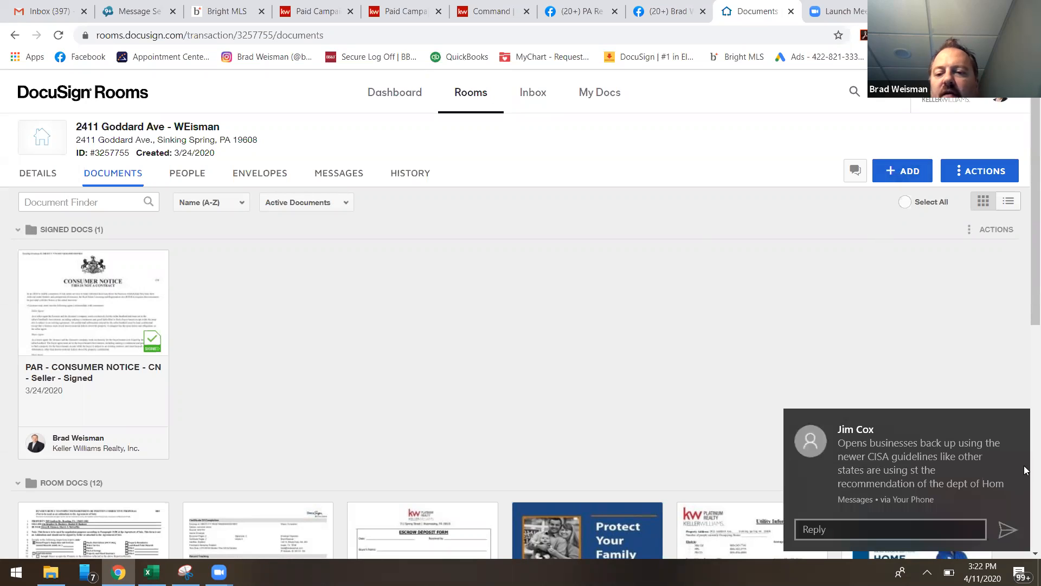
left_click(1023, 426)
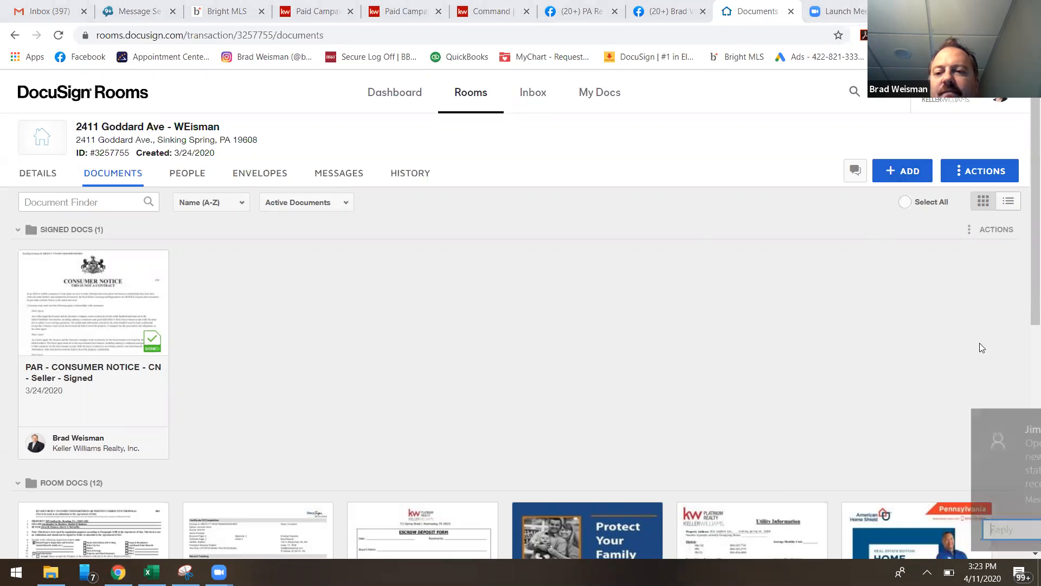
Start adding DocuSign Forms to the room's documents and choose DocuSign Forms Group as the source.
left_click(911, 170)
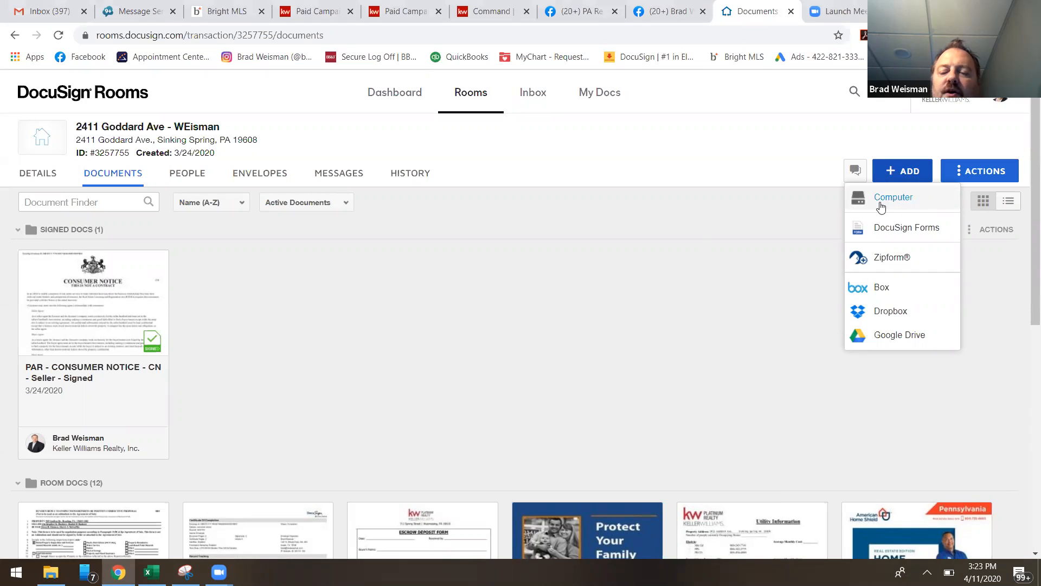
left_click(913, 230)
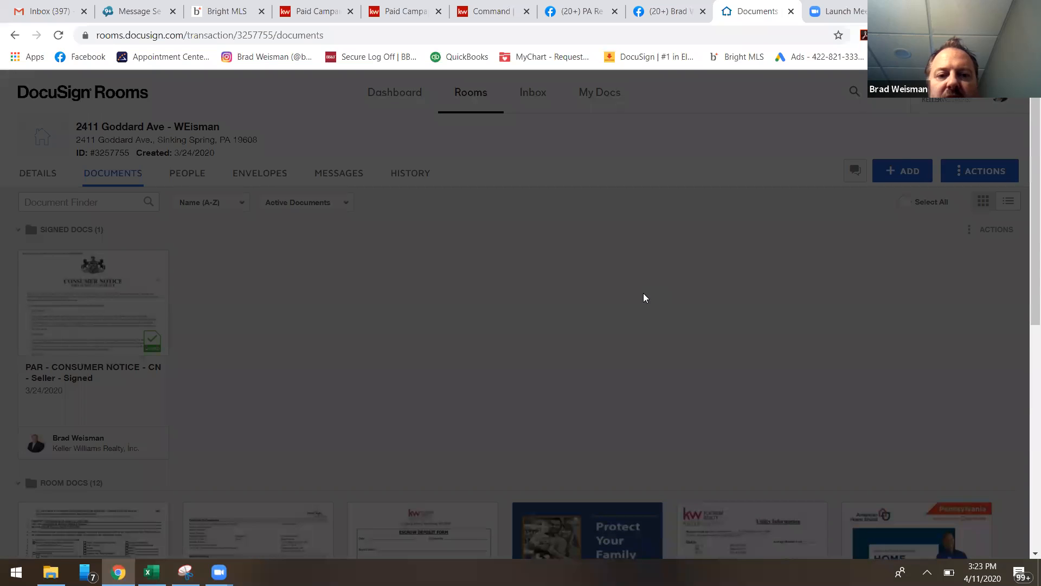
scroll(646, 275, "down", 5)
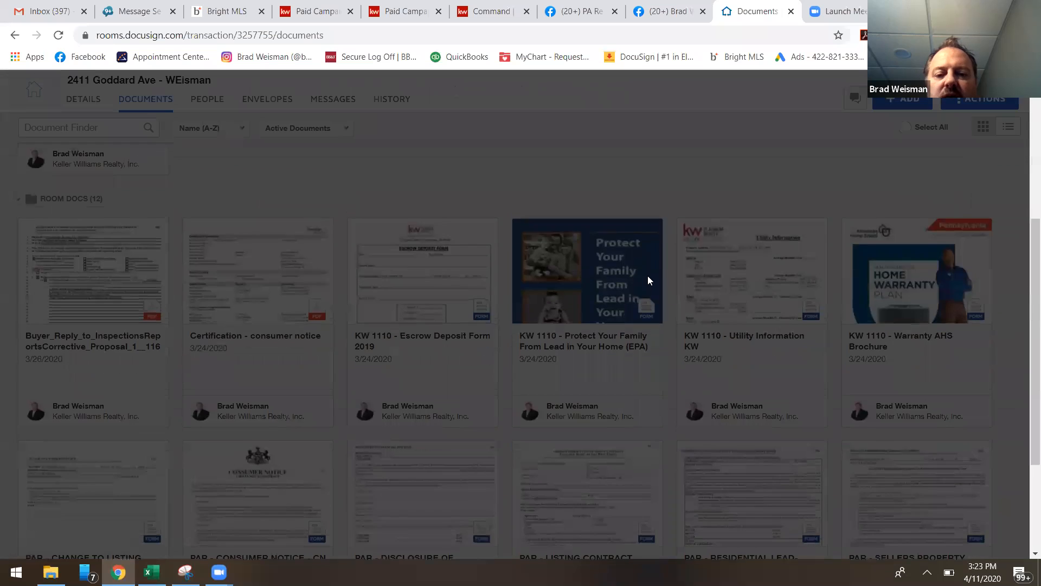
scroll(648, 275, "up", 5)
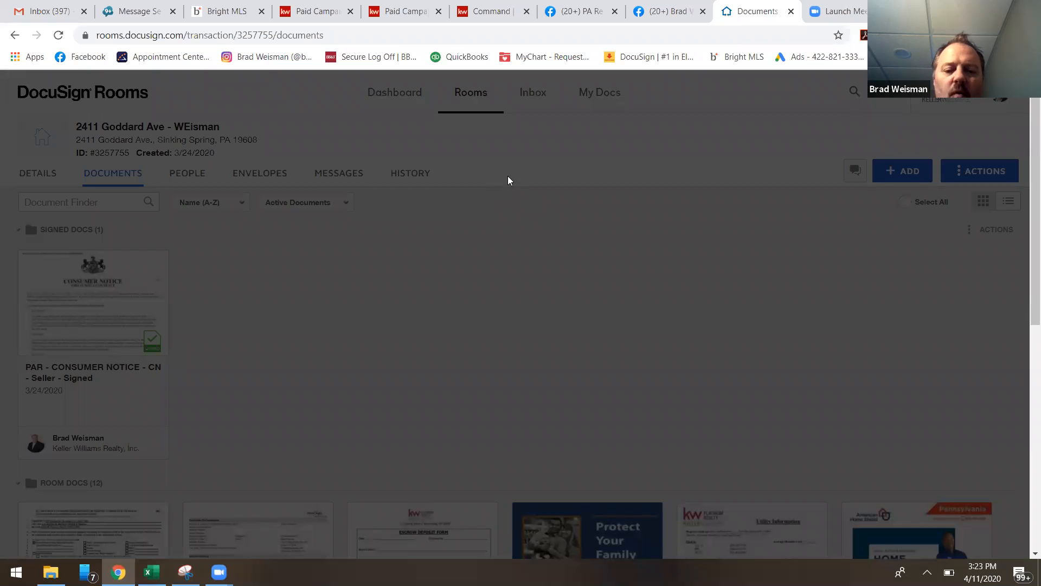
scroll(566, 240, "down", 3)
scroll(612, 263, "up", 3)
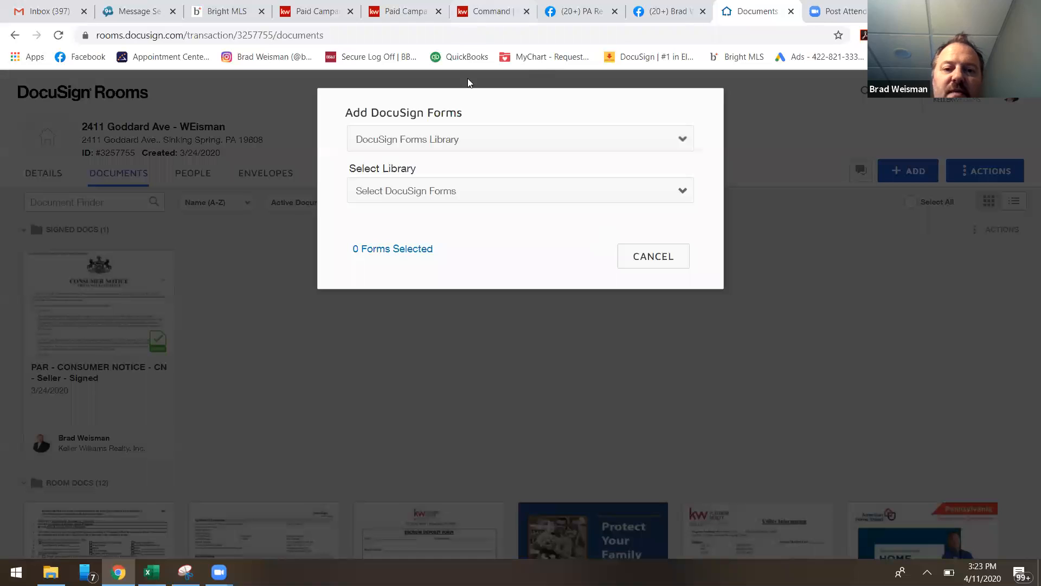
left_click(478, 142)
left_click(450, 177)
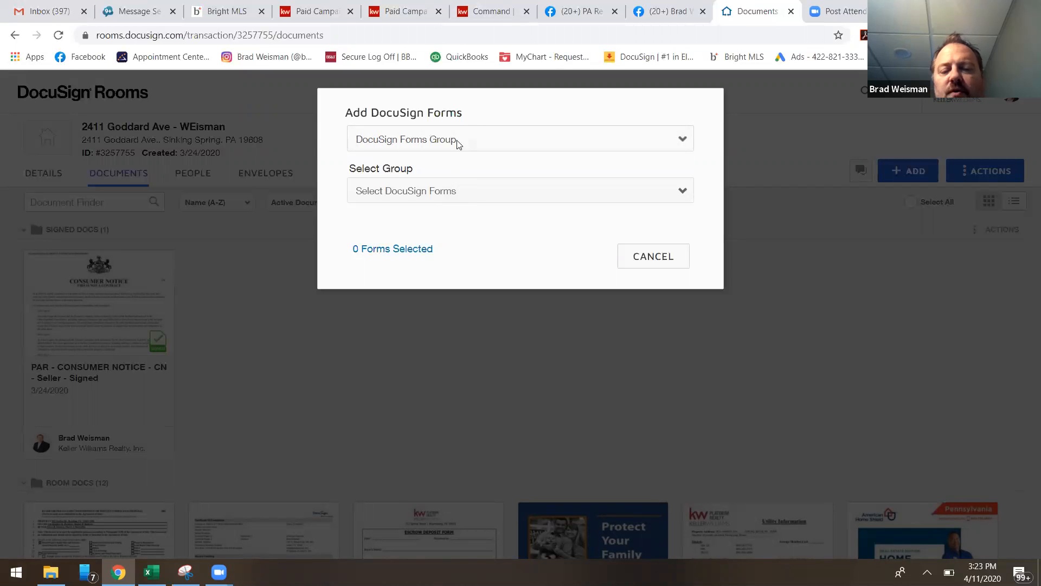
Switch the form source to DocuSign Forms Library and look at the libraries available for selection.
left_click(461, 142)
left_click(462, 163)
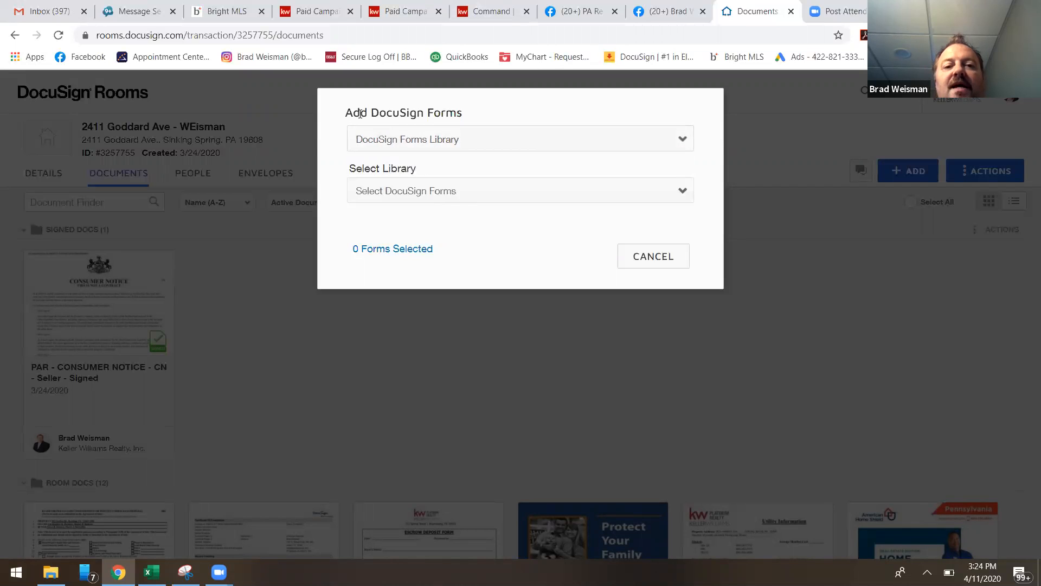
left_click(470, 143)
left_click(467, 140)
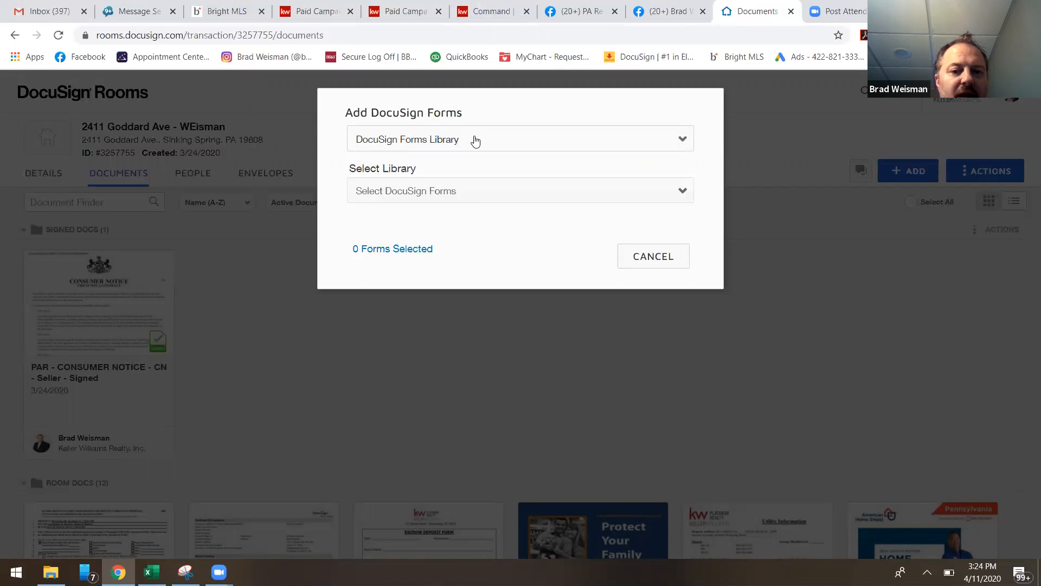
left_click(476, 141)
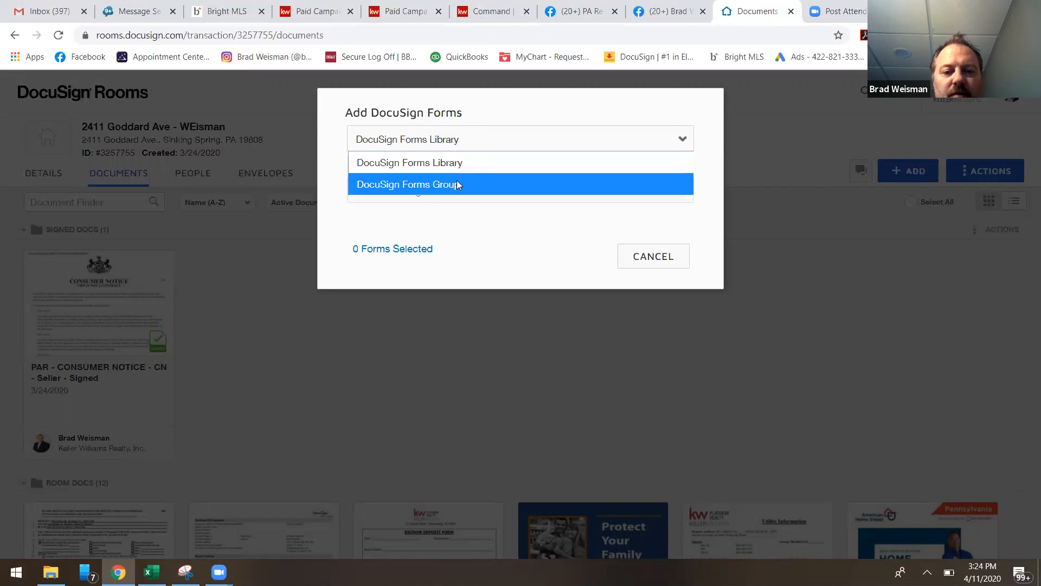
left_click(464, 164)
left_click(474, 196)
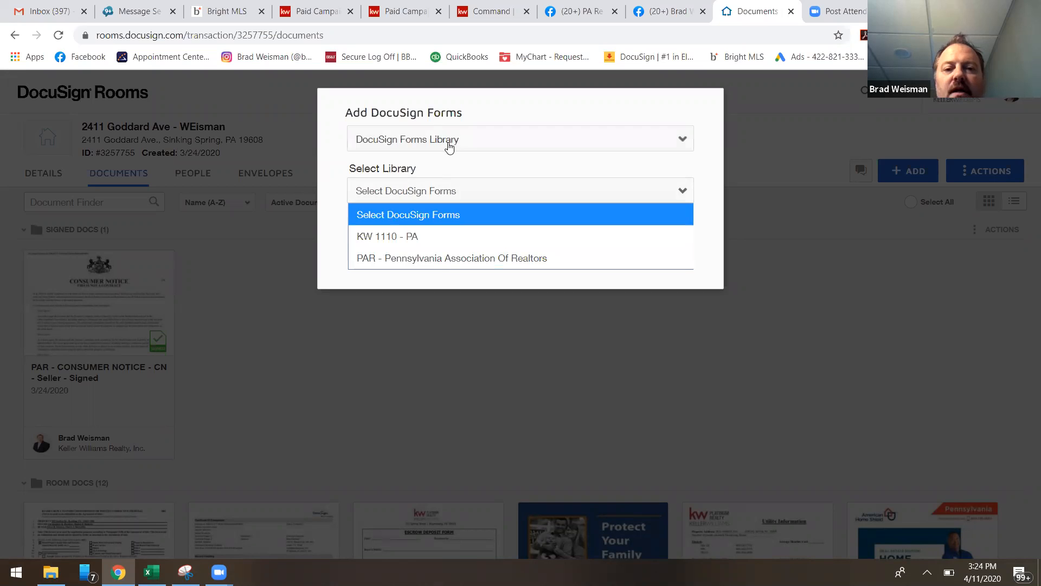
left_click(449, 145)
left_click(448, 142)
left_click(453, 140)
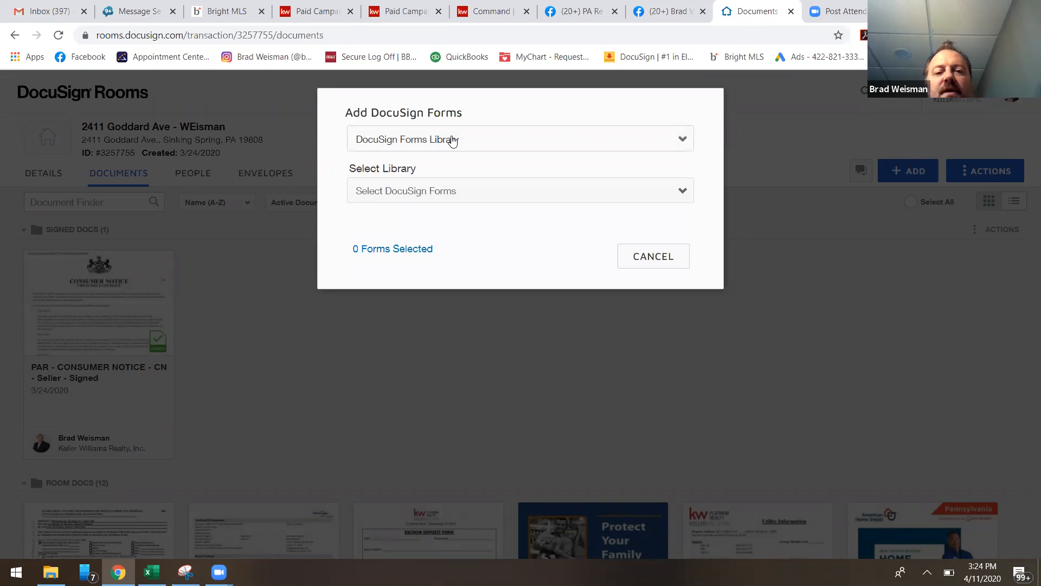
Choose DocuSign Forms Group as the form source and select the Listing Docs group.
left_click(453, 140)
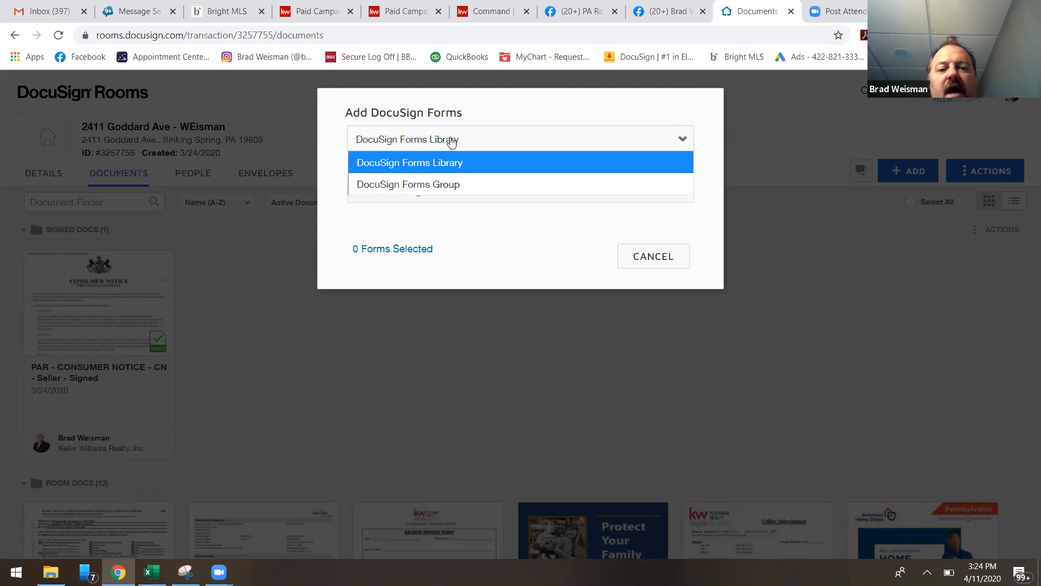
left_click(459, 185)
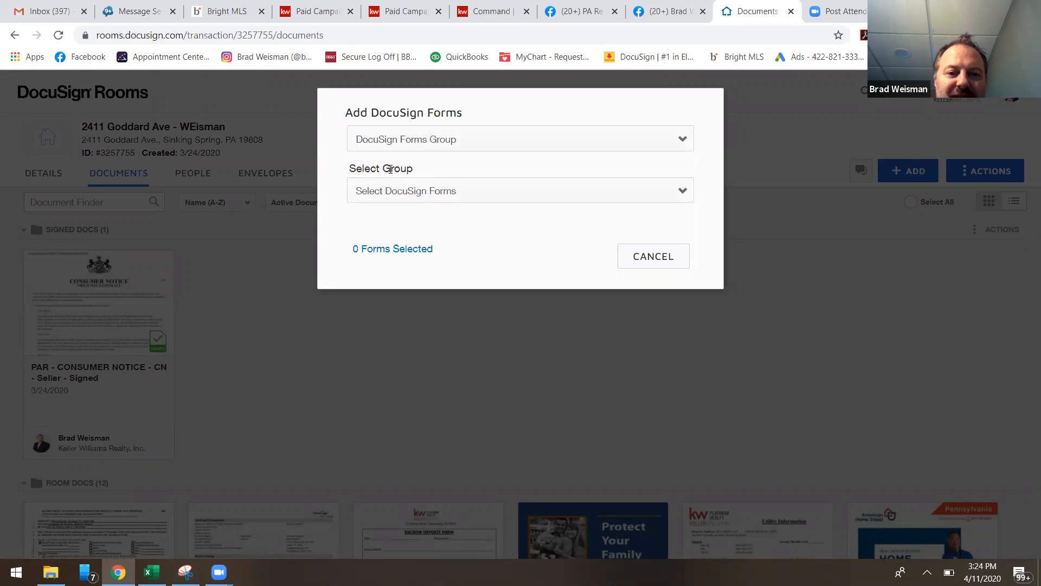
left_click(438, 189)
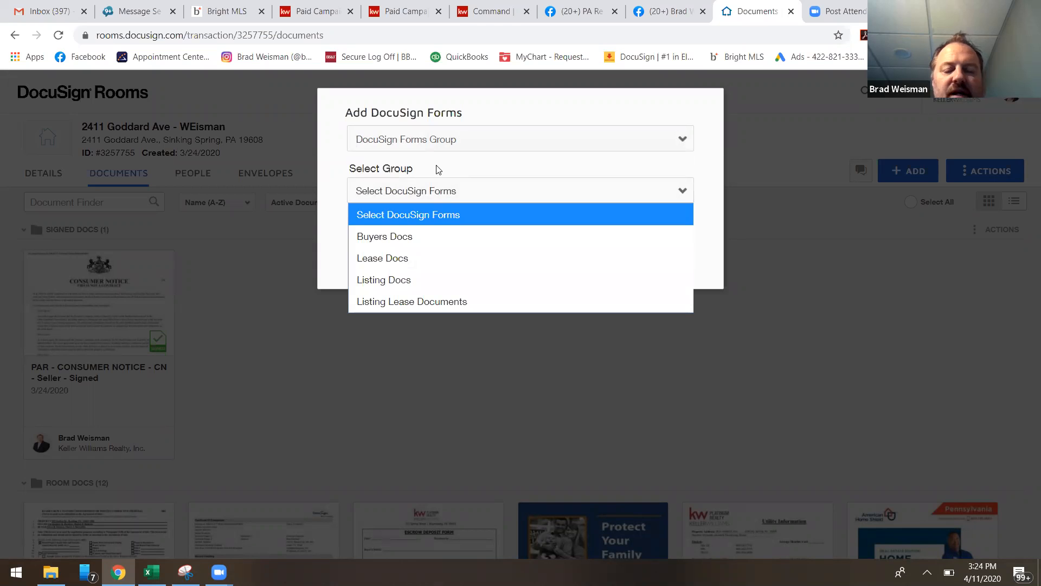
left_click(424, 281)
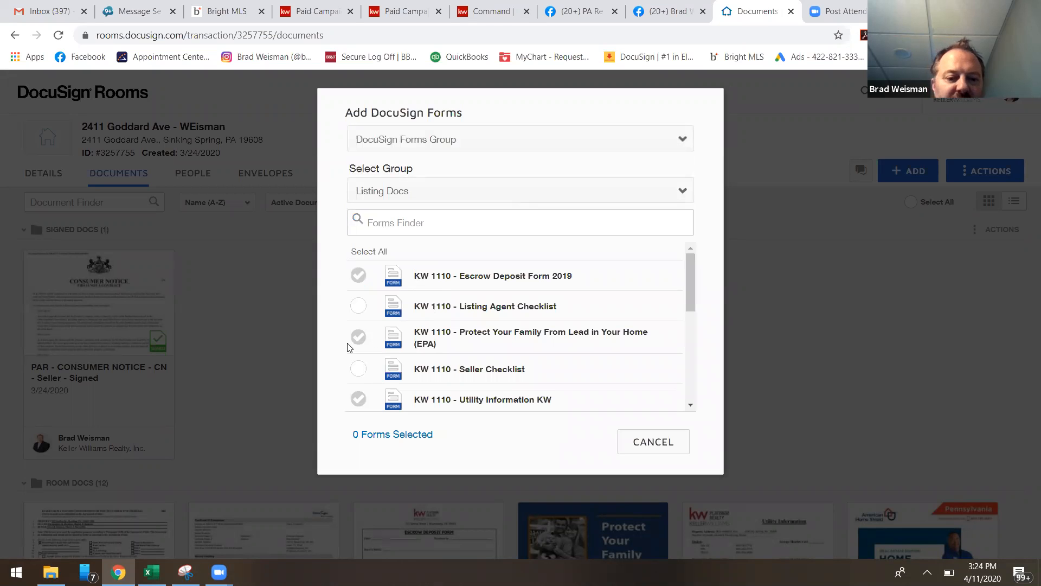
Select the PAR - Sellers Estimated Costs form from the Listing Docs group and add it to the room.
scroll(429, 347, "down", 5)
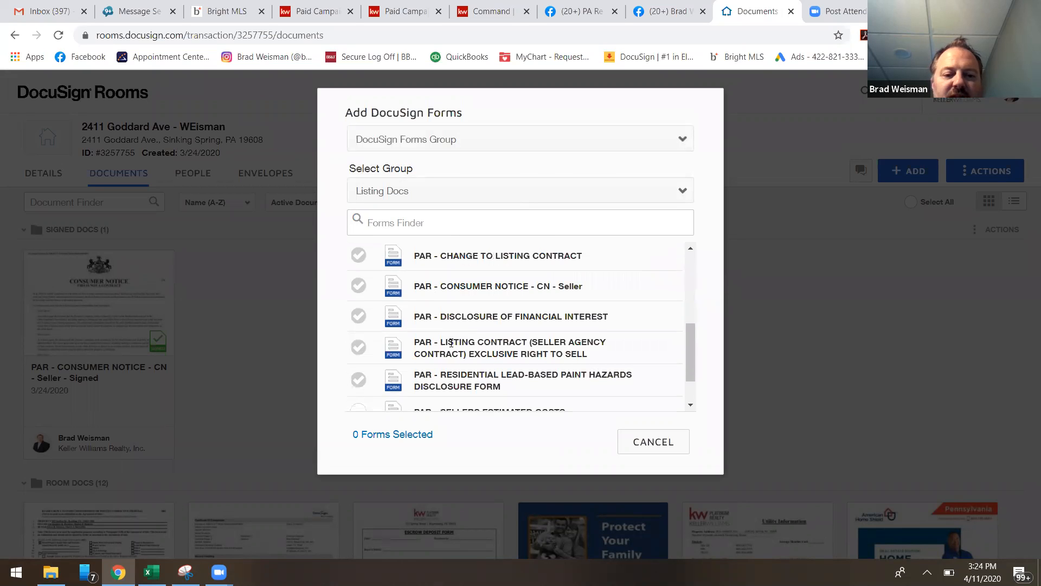
scroll(456, 355, "up", 5)
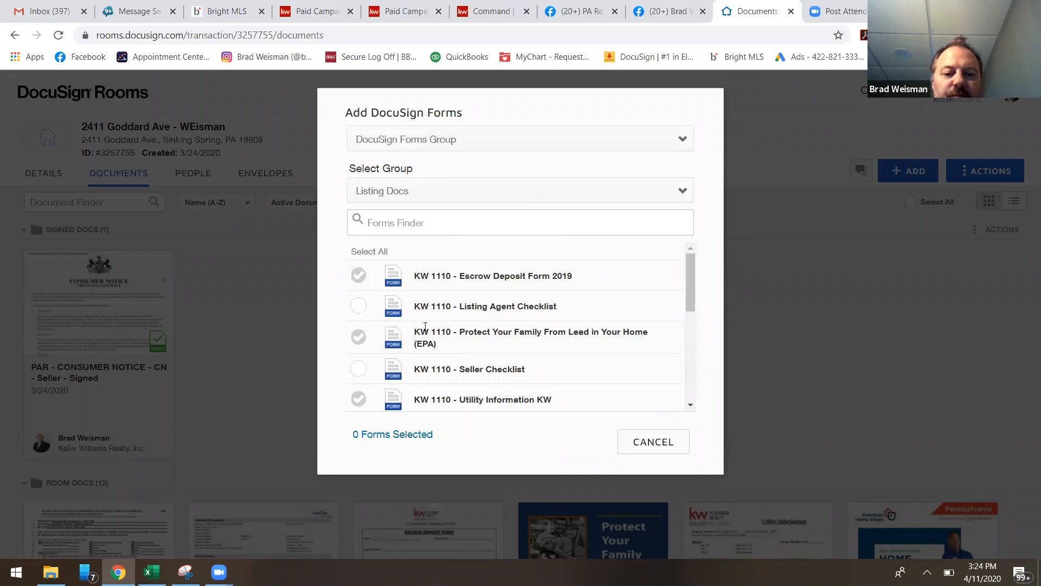
scroll(455, 331, "down", 5)
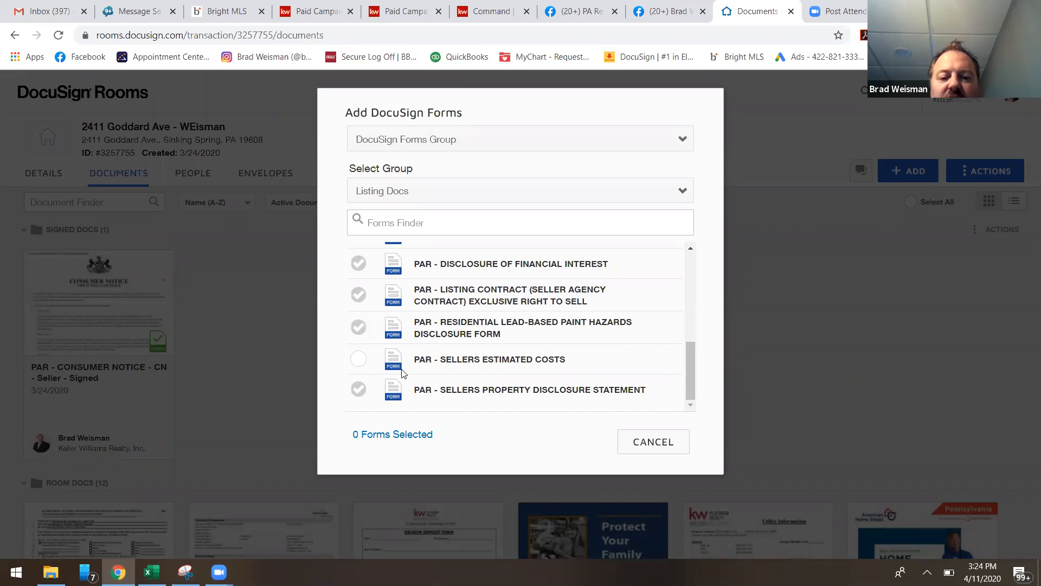
left_click(358, 358)
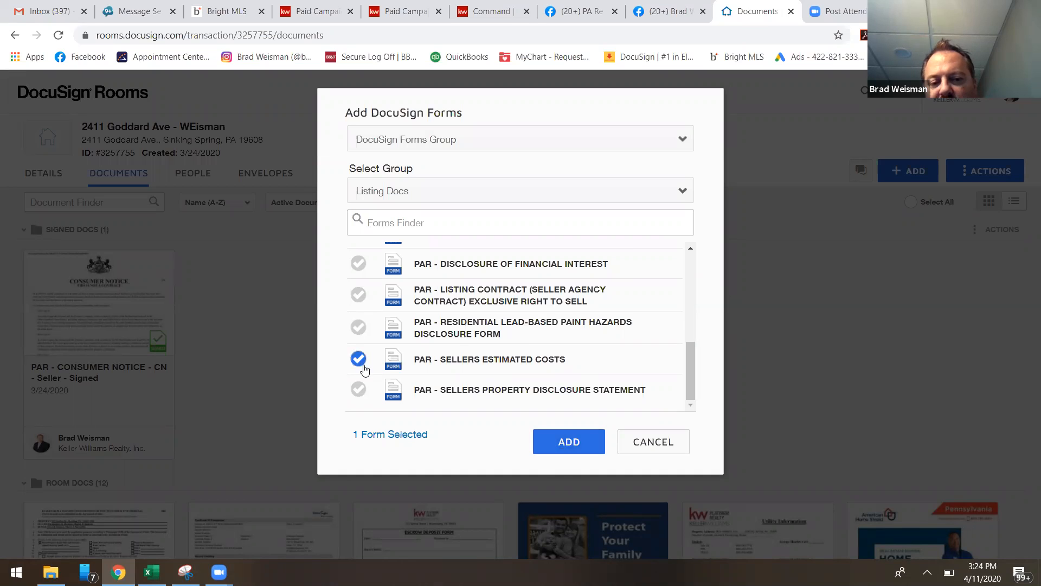
left_click(360, 364)
left_click(361, 361)
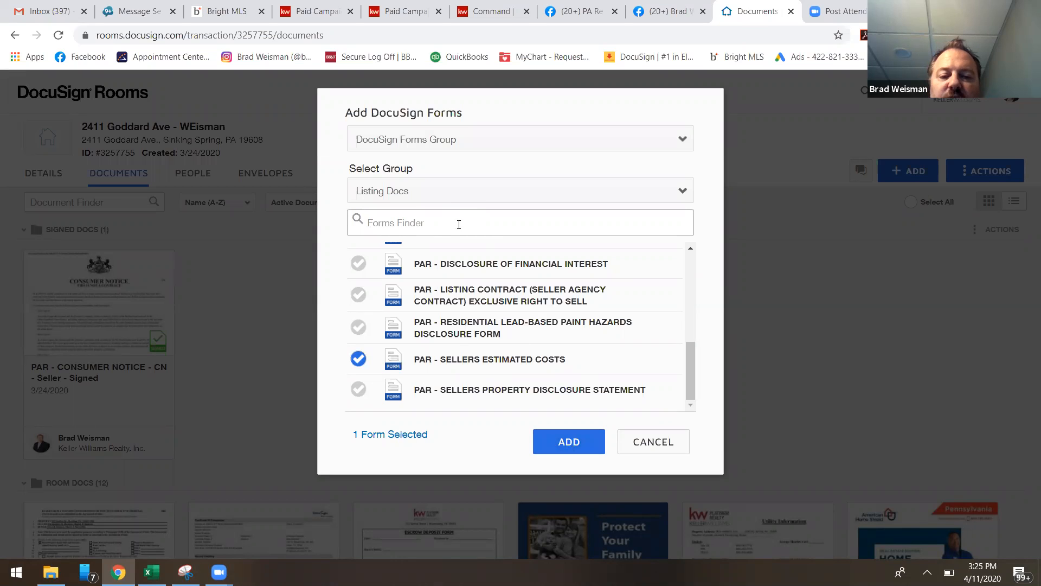
scroll(492, 333, "up", 10)
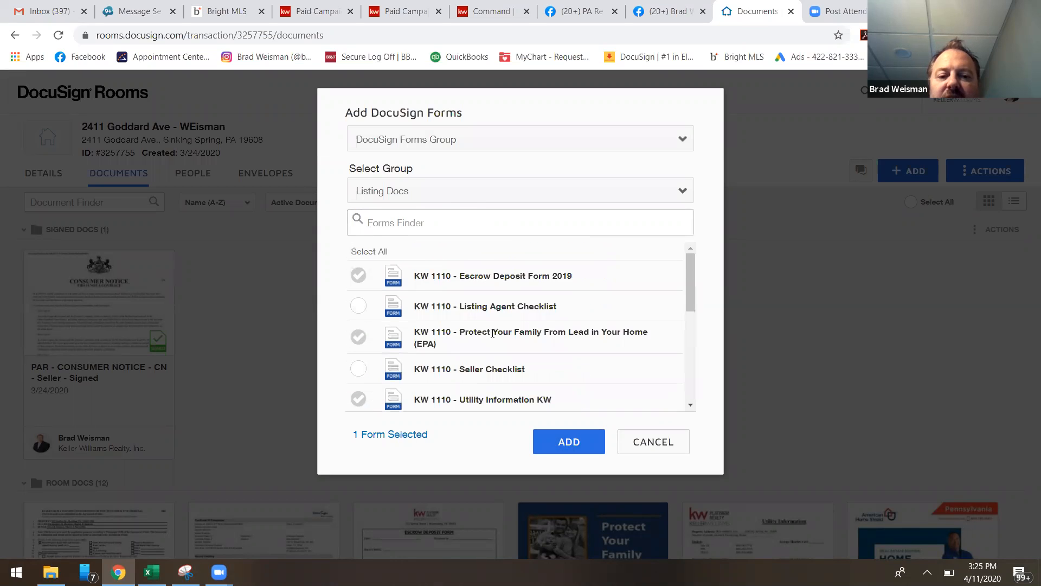
scroll(488, 353, "down", 10)
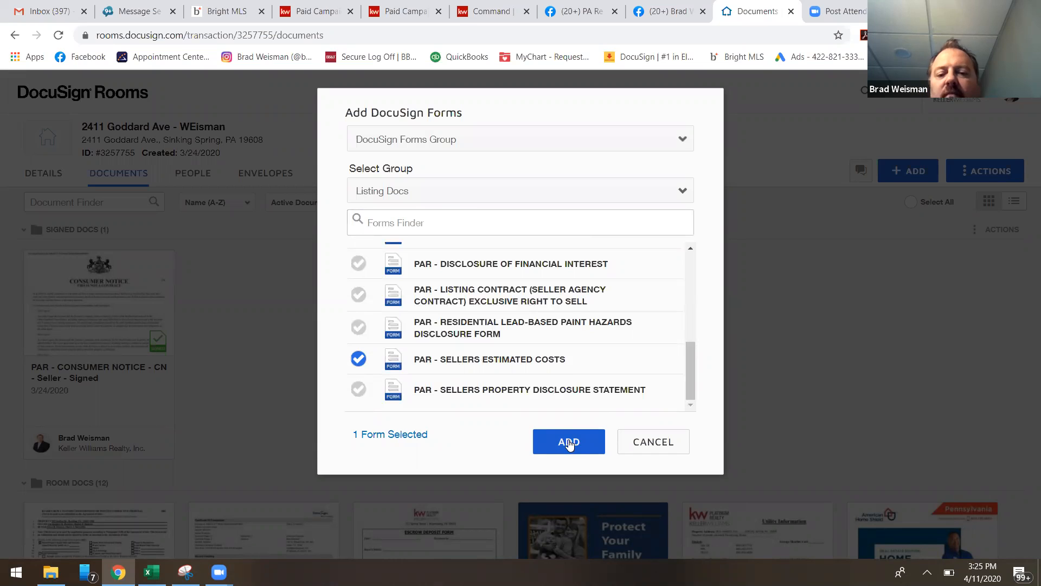
left_click(569, 443)
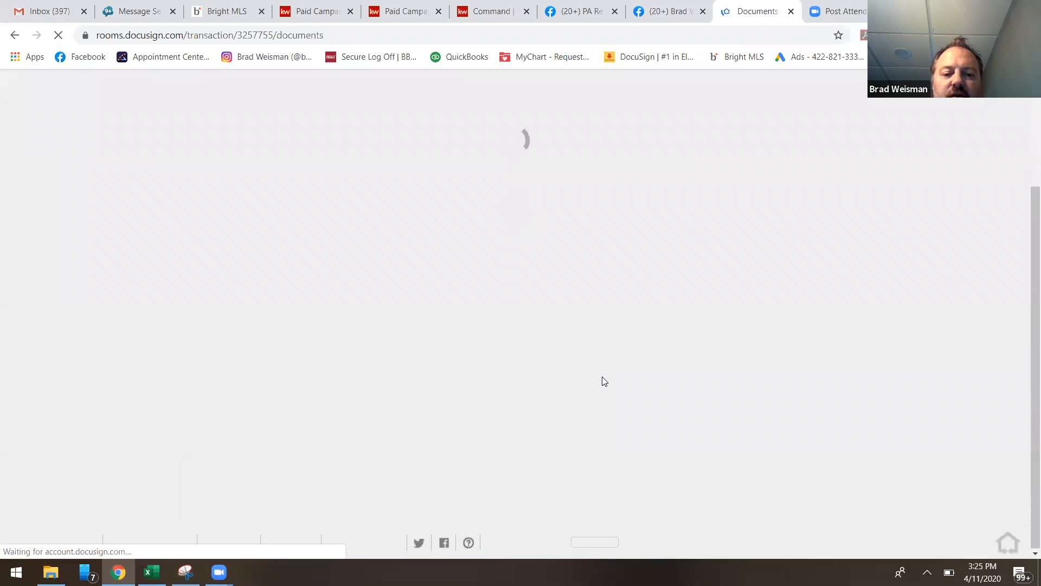
Look through the signed docs and room docs folders, including the newly added Sellers Estimated Costs form.
scroll(603, 382, "down", 8)
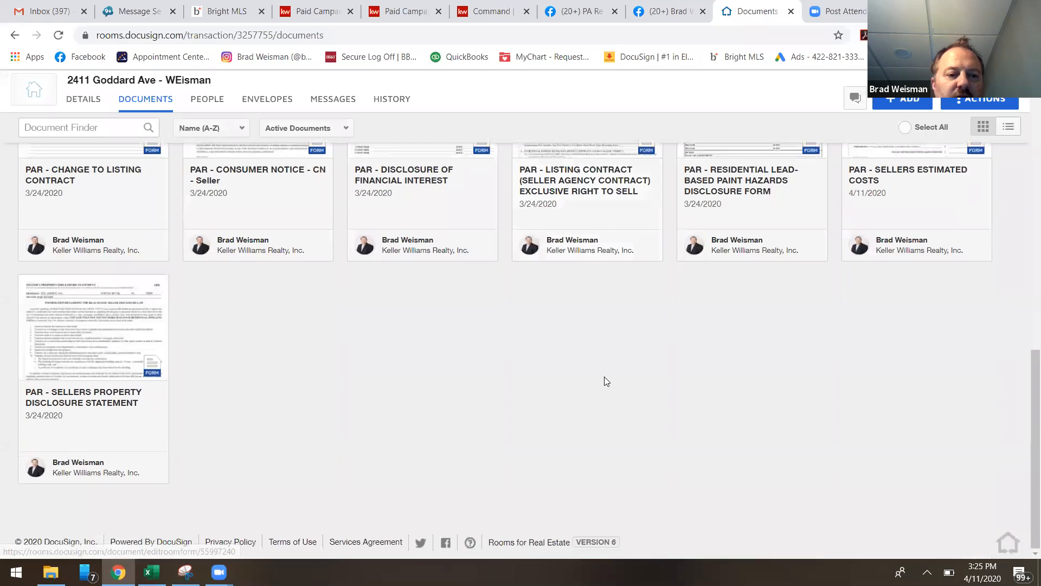
scroll(542, 363, "up", 4)
scroll(543, 360, "up", 9)
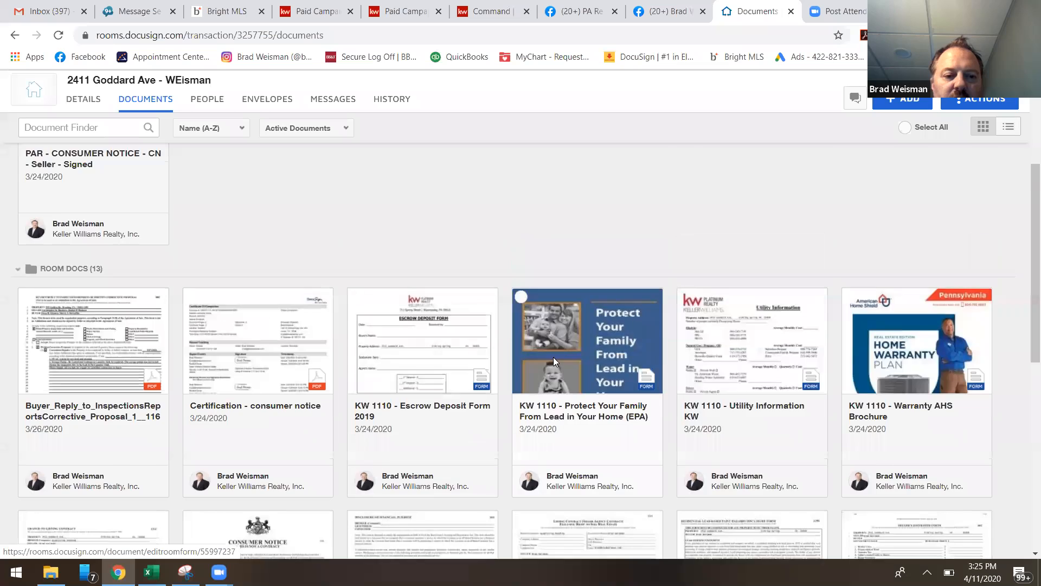
scroll(554, 362, "down", 3)
scroll(245, 380, "up", 3)
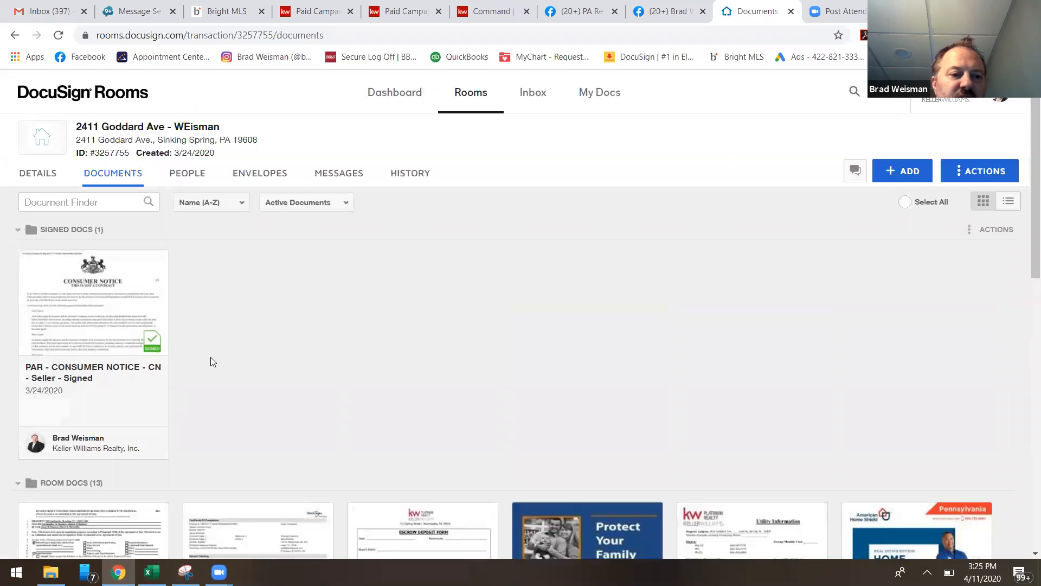
scroll(407, 331, "down", 4)
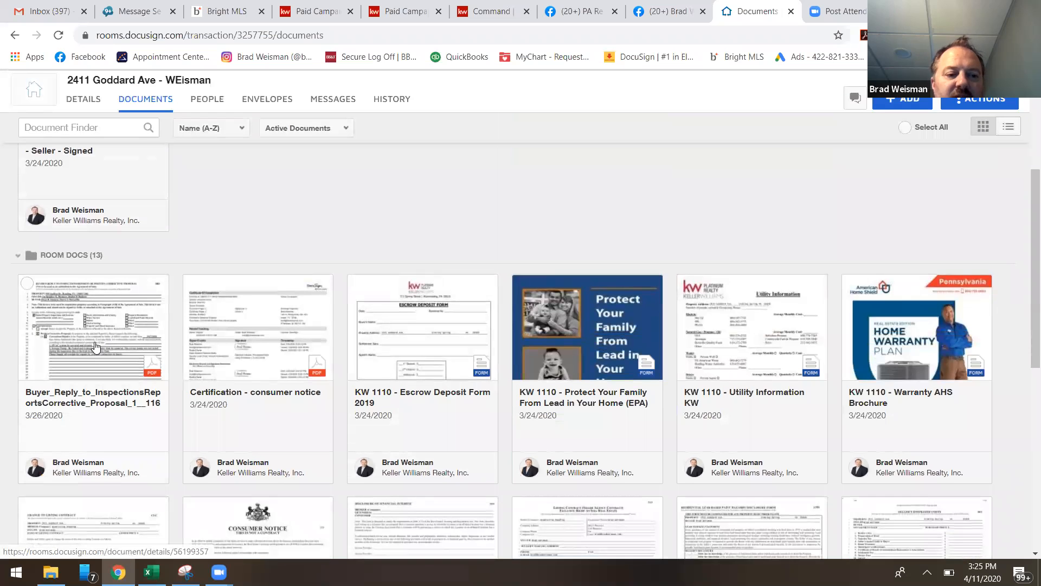
scroll(325, 362, "down", 6)
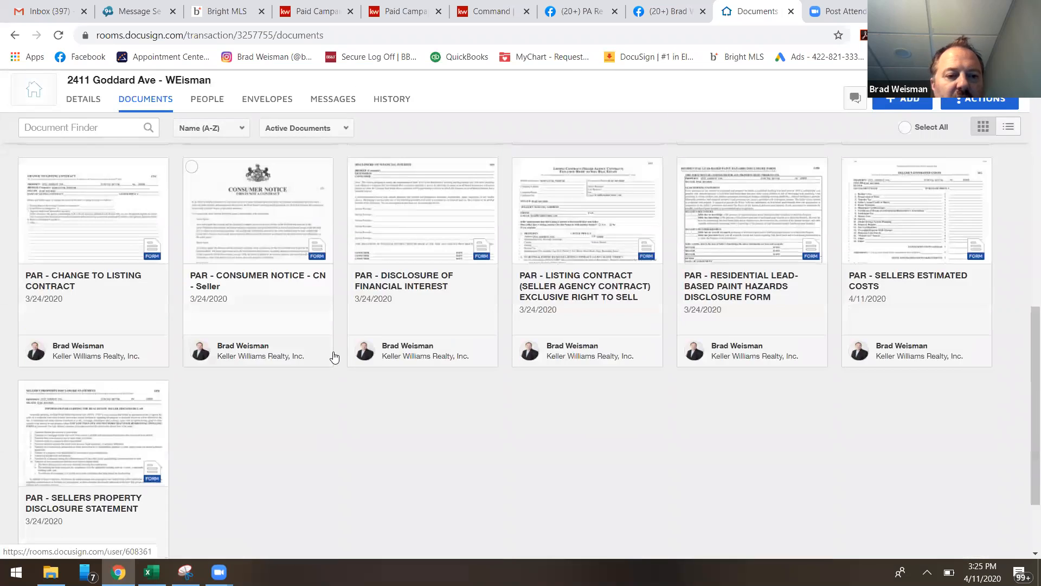
scroll(334, 356, "up", 2)
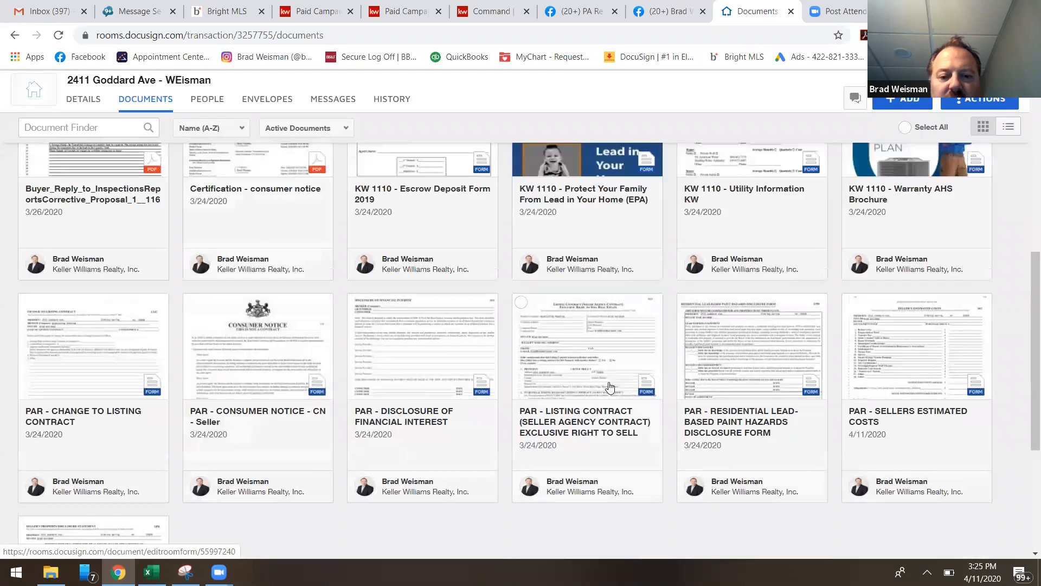
scroll(203, 348, "up", 2)
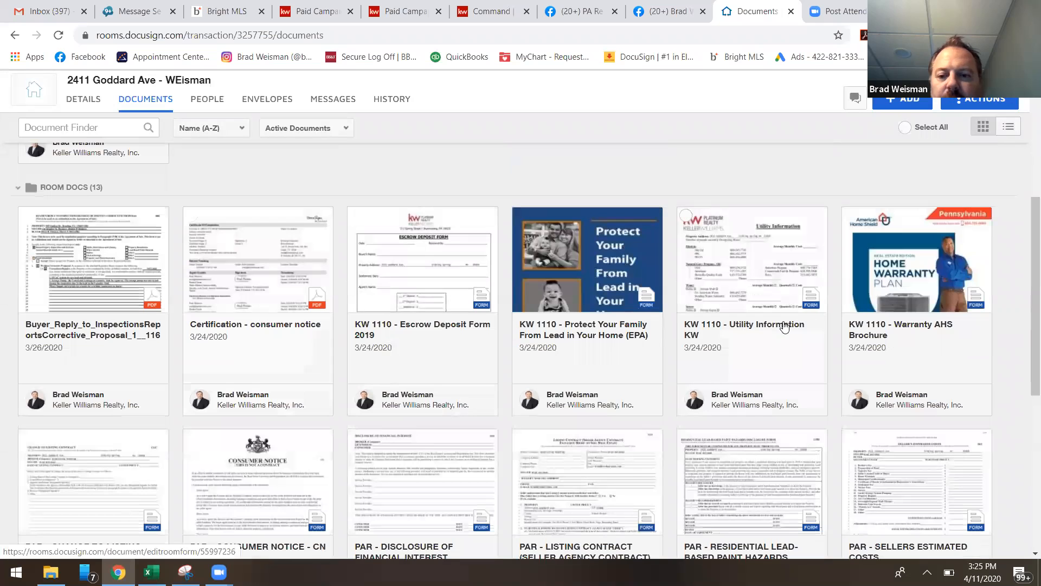
scroll(280, 341, "up", 4)
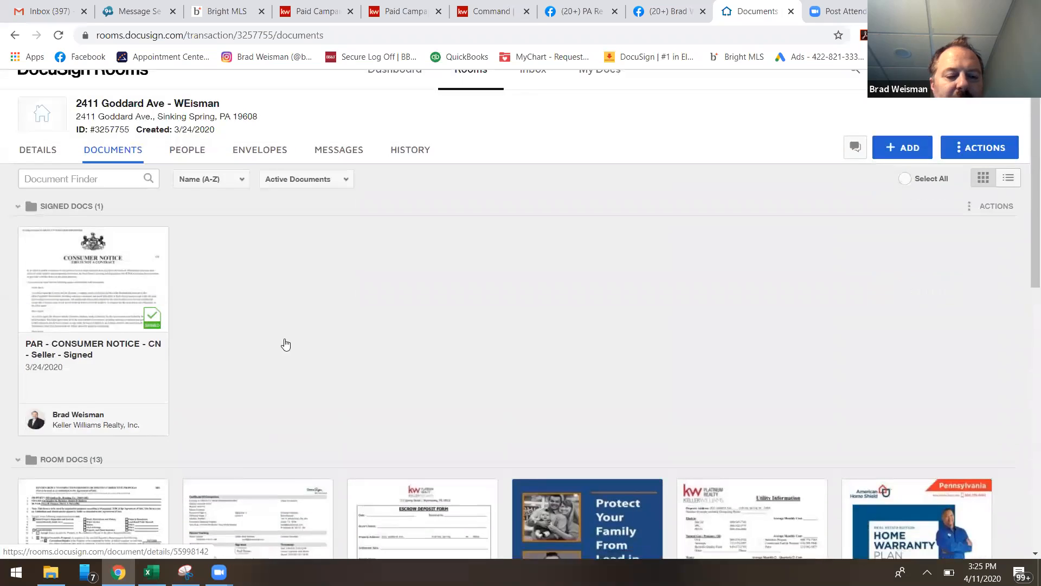
scroll(285, 344, "down", 10)
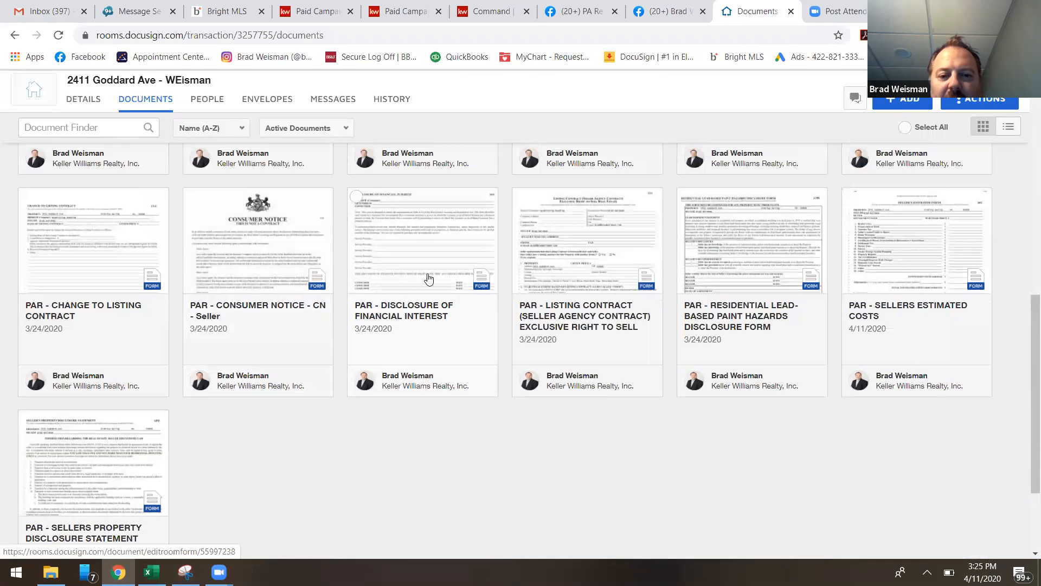
Open the PAR - Sellers Estimated Costs form, inspect its buyer and purchase price fields, and save and close it.
left_click(888, 255)
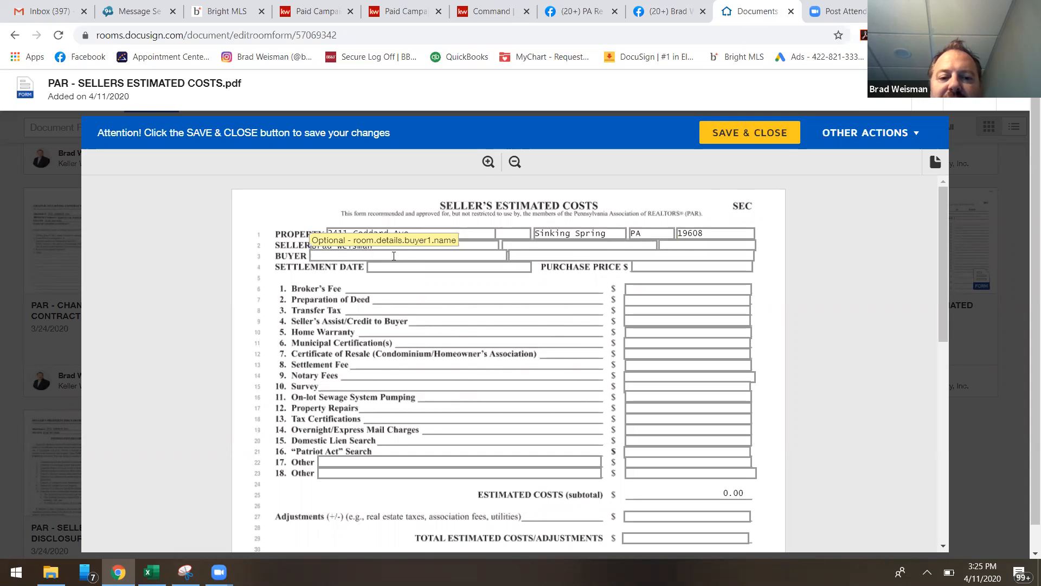
left_click(359, 257)
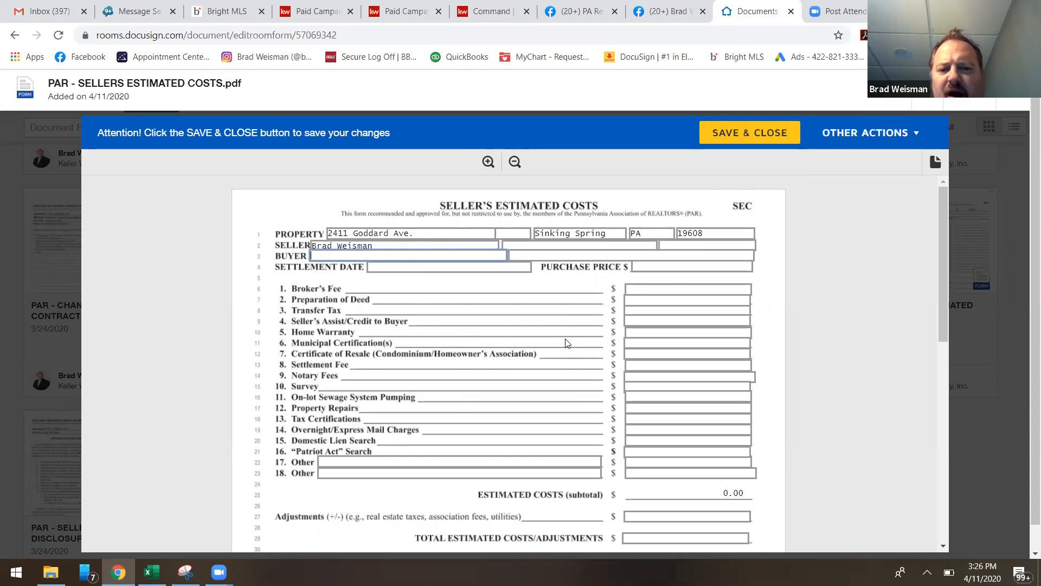
left_click(651, 266)
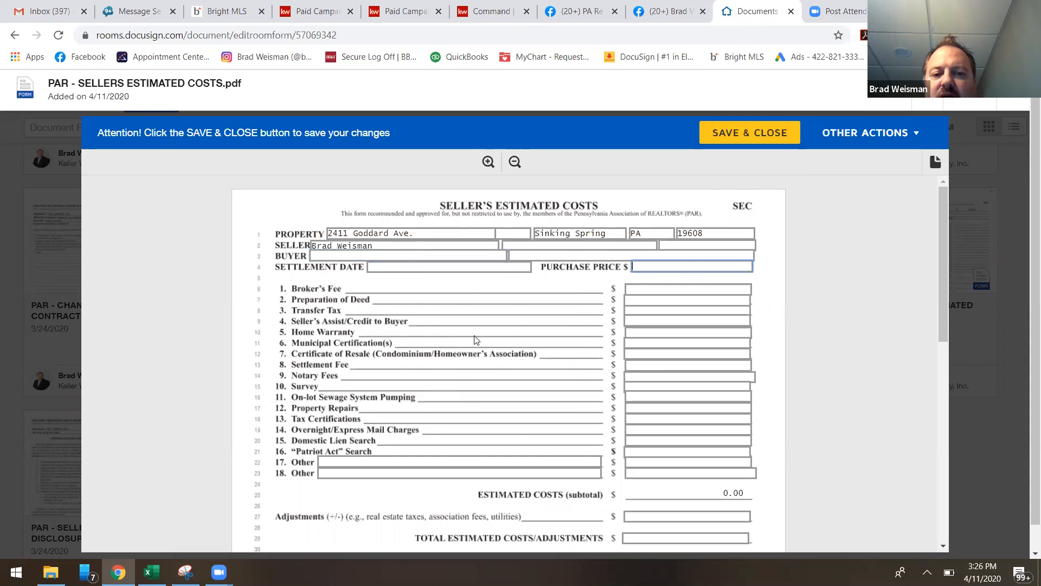
left_click(764, 135)
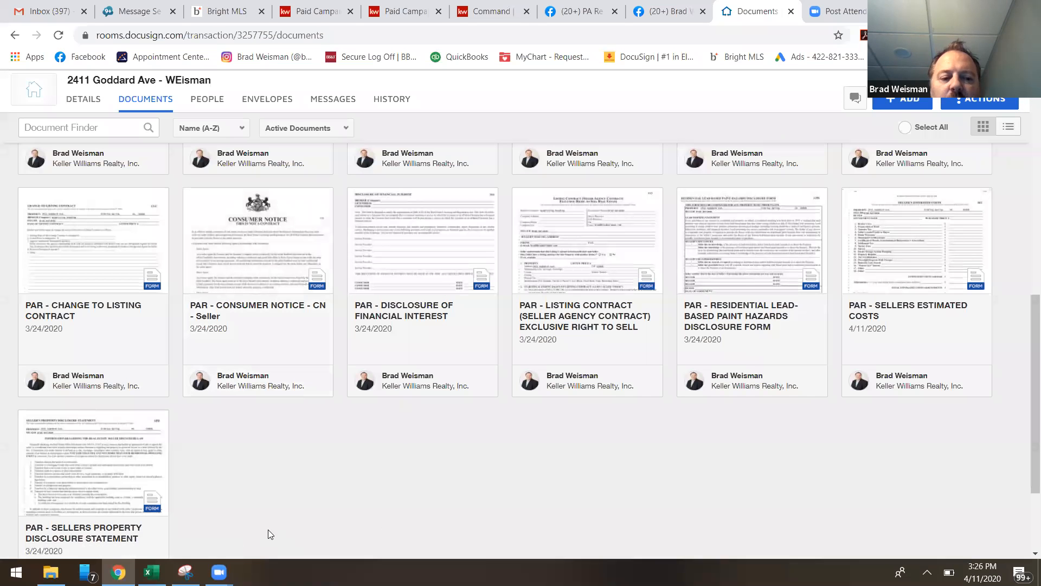
Select the PAR - Sellers Estimated Costs form among the room docs and create a signing envelope from it.
mouse_move(849, 204)
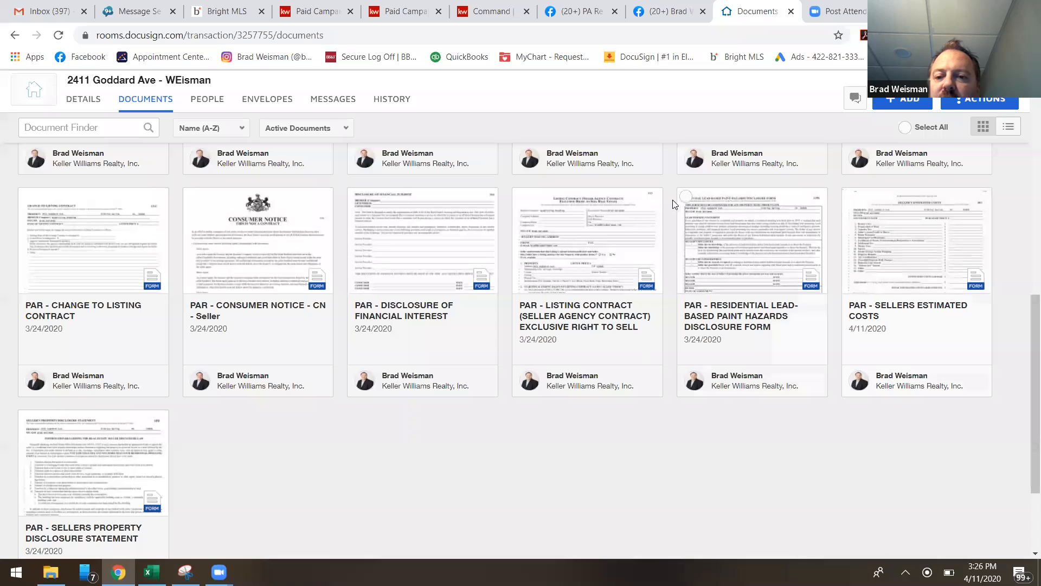
left_click(851, 196)
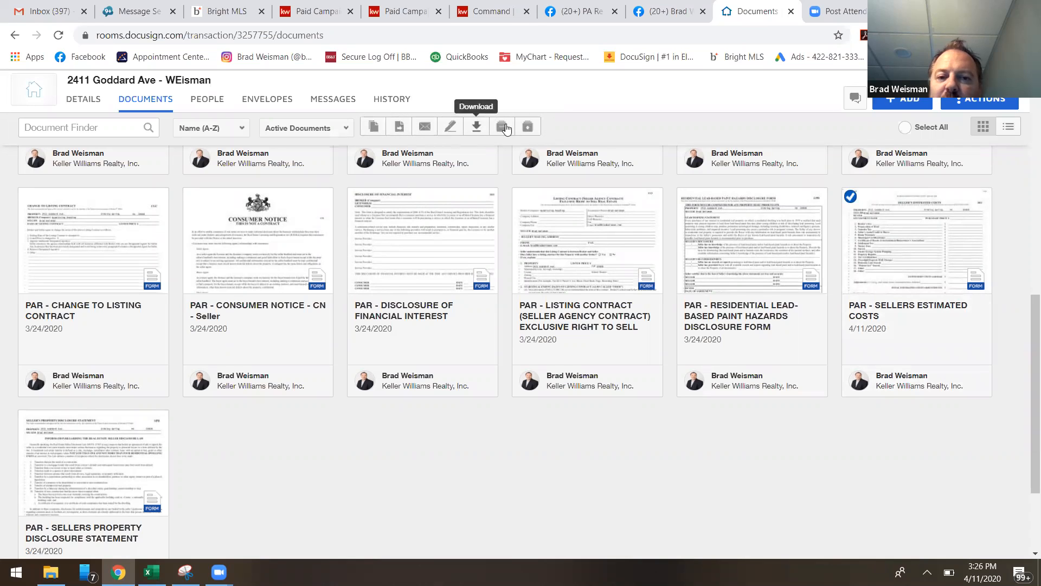
left_click(849, 197)
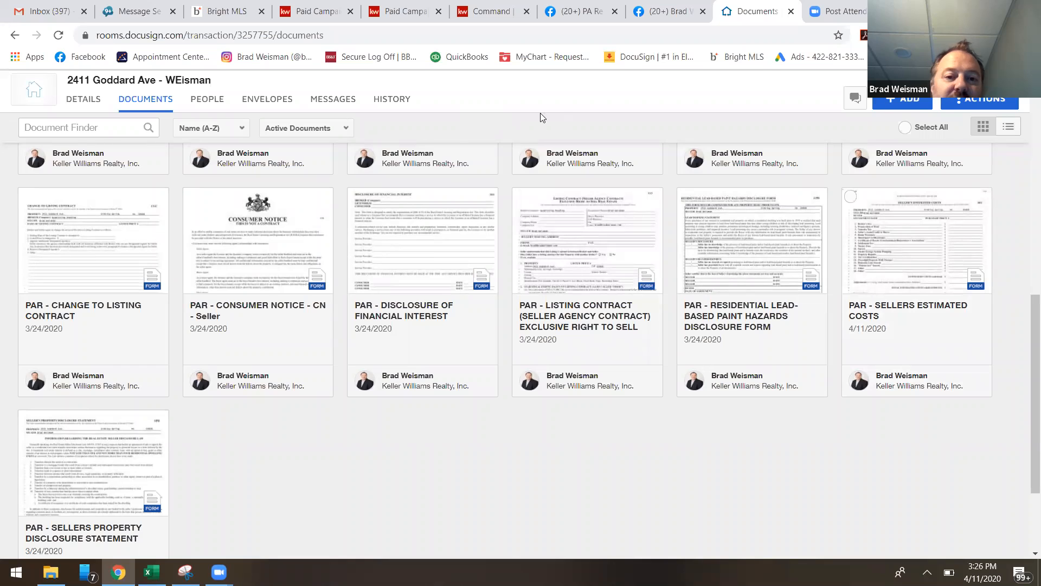
left_click(851, 197)
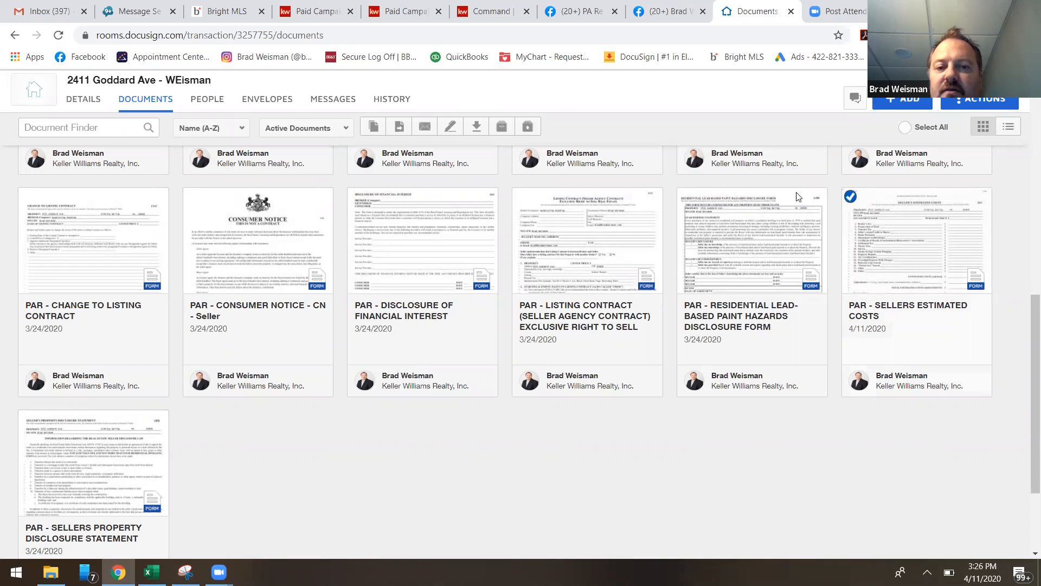
left_click(450, 128)
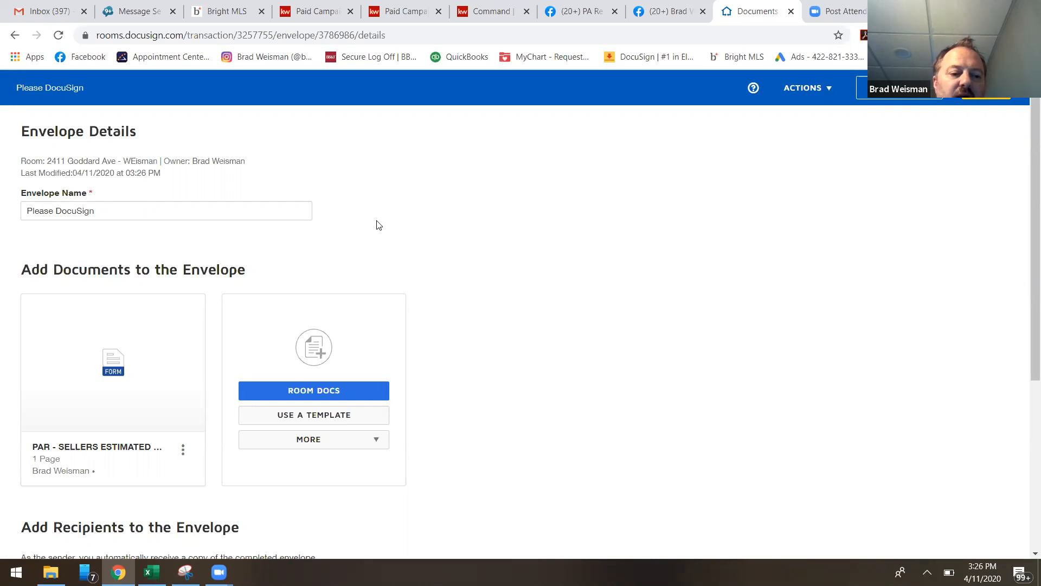
Add the pre-tagged Seller One role to the envelope and assign it the first available recipient listed after KW Admin.
scroll(379, 225, "down", 3)
scroll(130, 337, "down", 3)
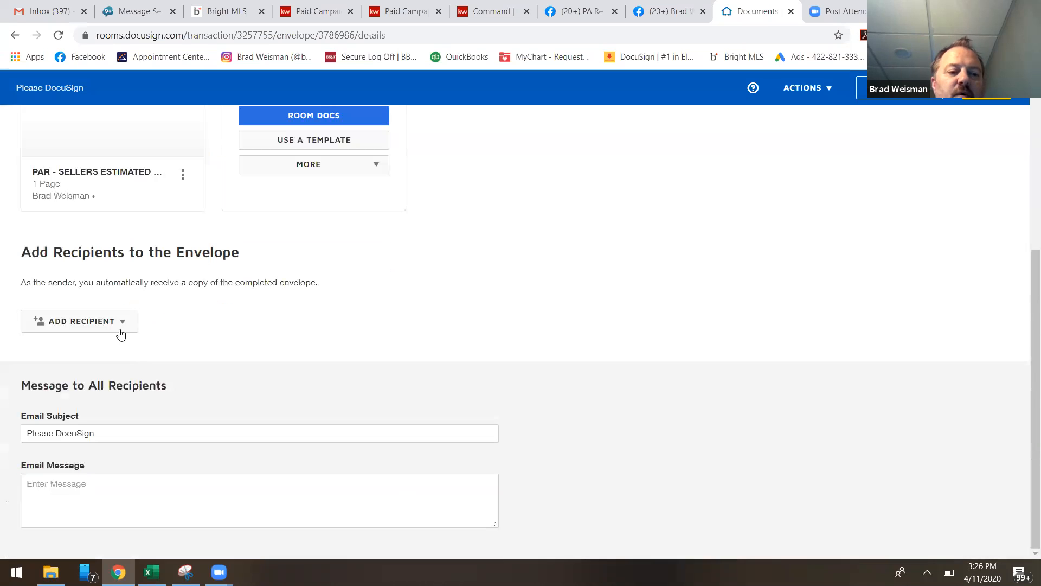
left_click(131, 327)
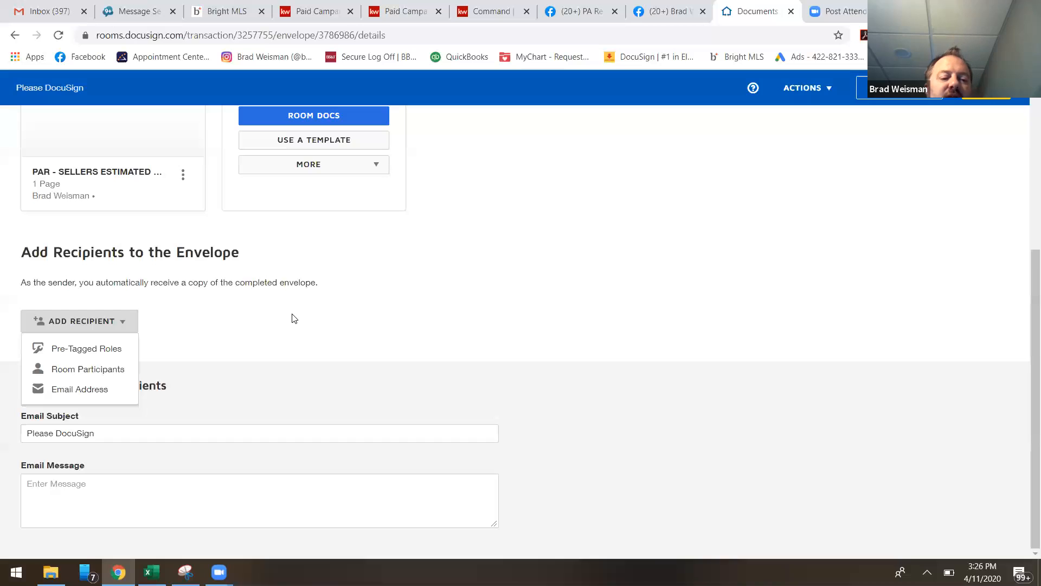
left_click(96, 354)
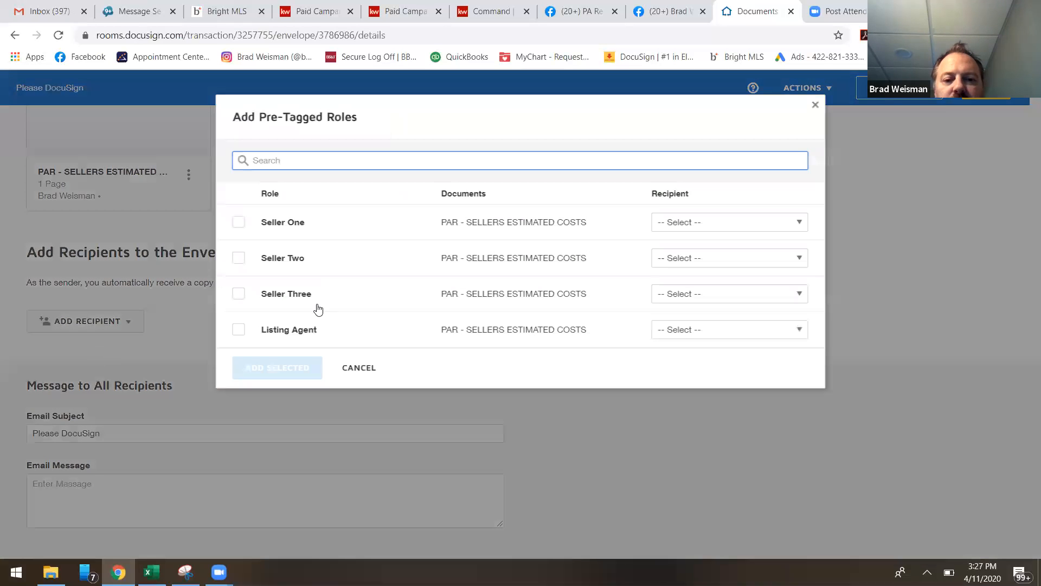
left_click(239, 223)
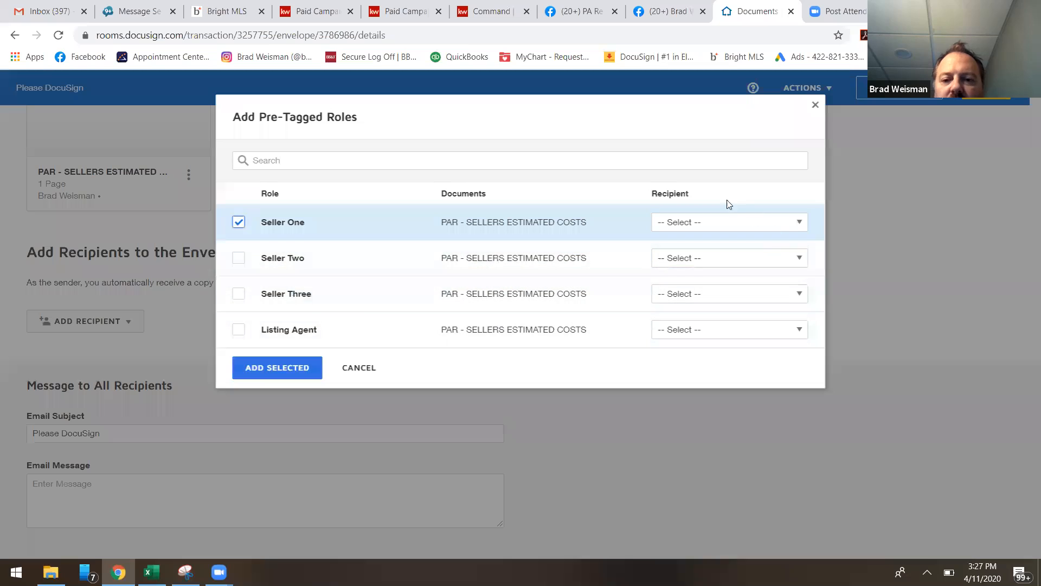
left_click(718, 223)
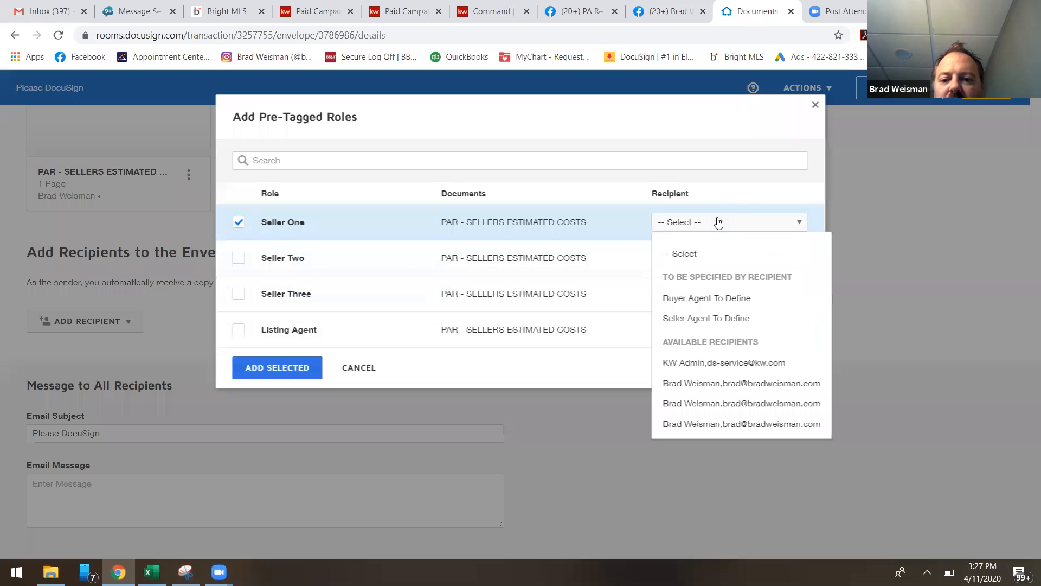
left_click(714, 384)
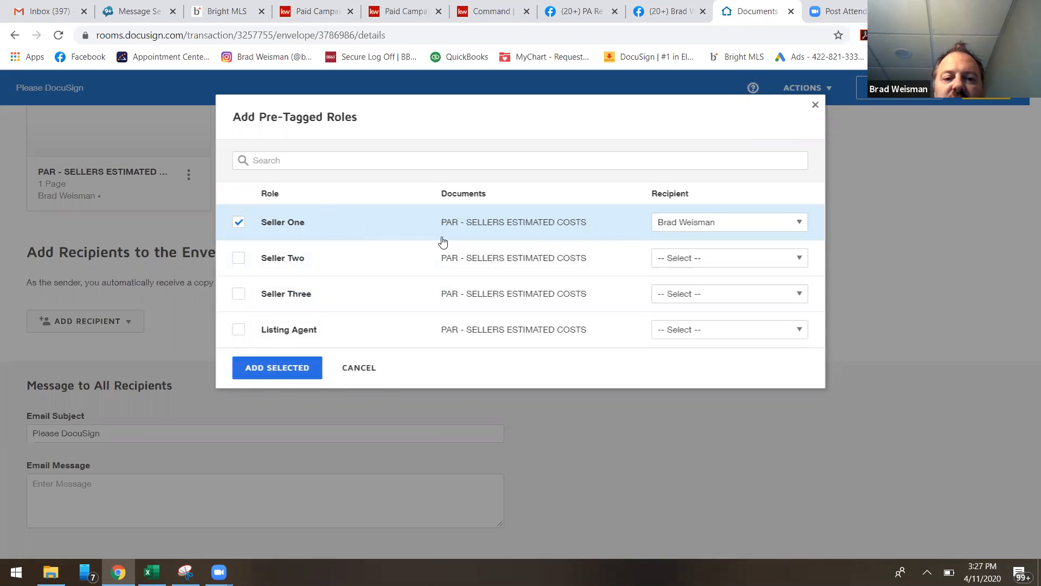
left_click(264, 378)
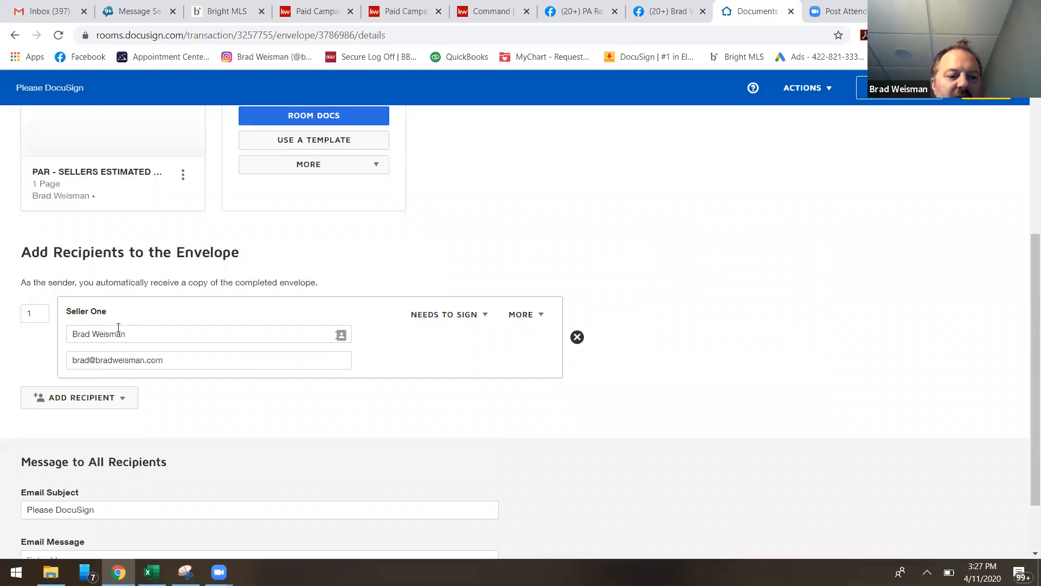
Set the email subject to "est of proceeds.." and continue to the envelope's field placement.
scroll(100, 522, "down", 2)
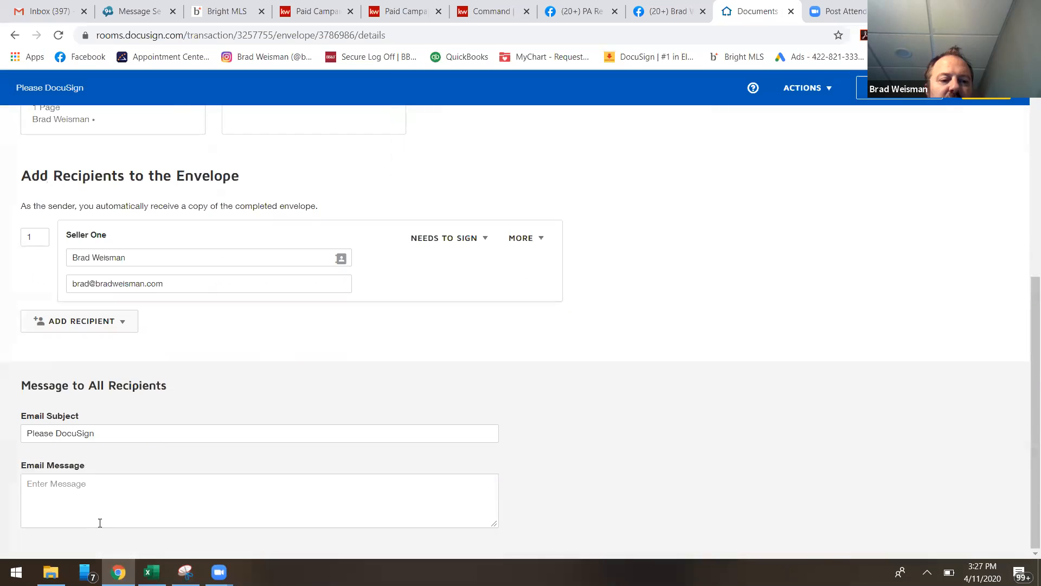
left_click_drag(118, 438, 0, 434)
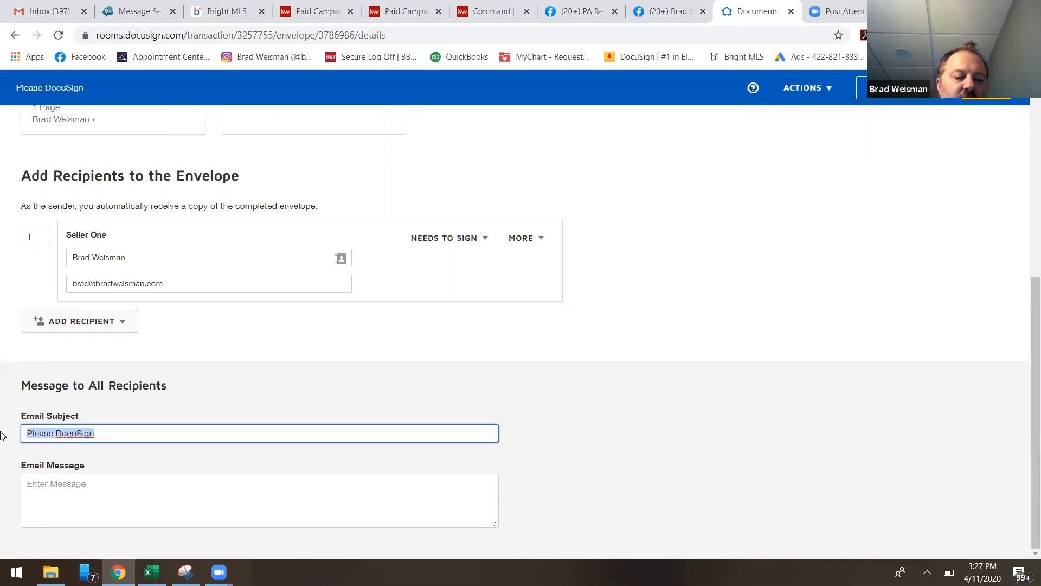
type("est of proceeds..")
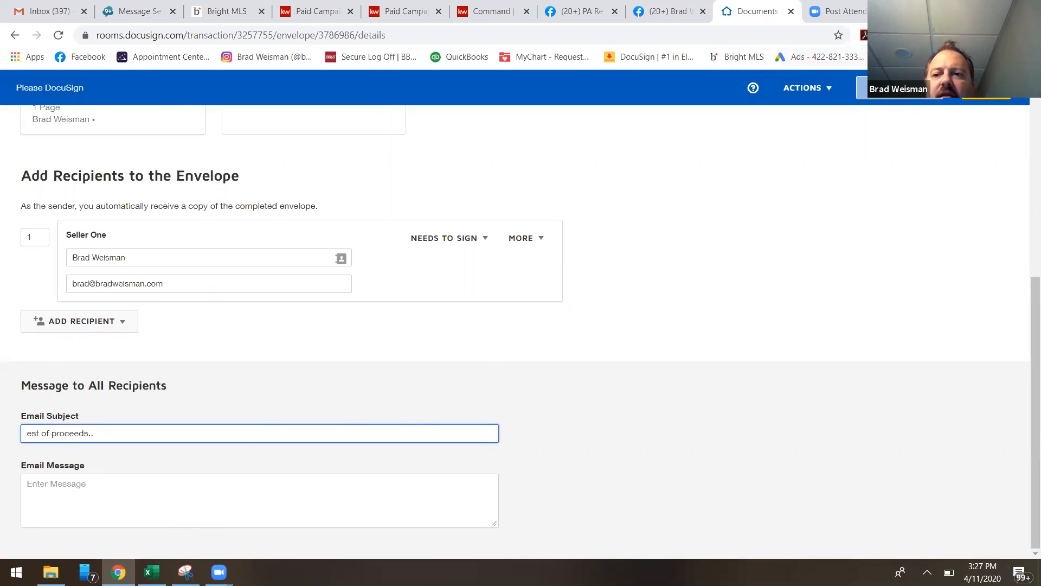
left_click(986, 90)
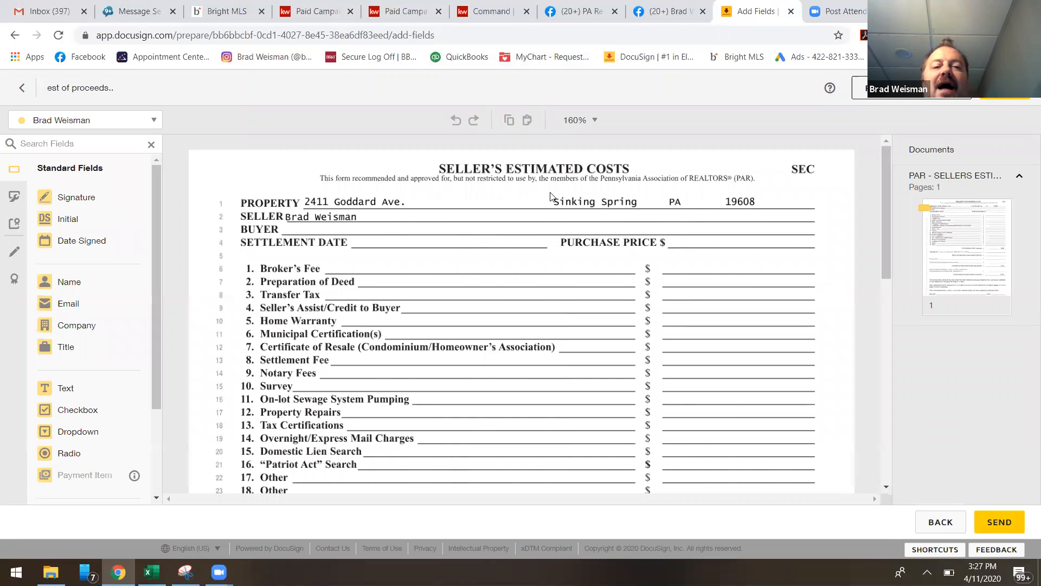
Review the Sellers Estimated Costs form, examining its cost lines, proceeds totals, and the seller's signature and date fields.
scroll(531, 205, "down", 9)
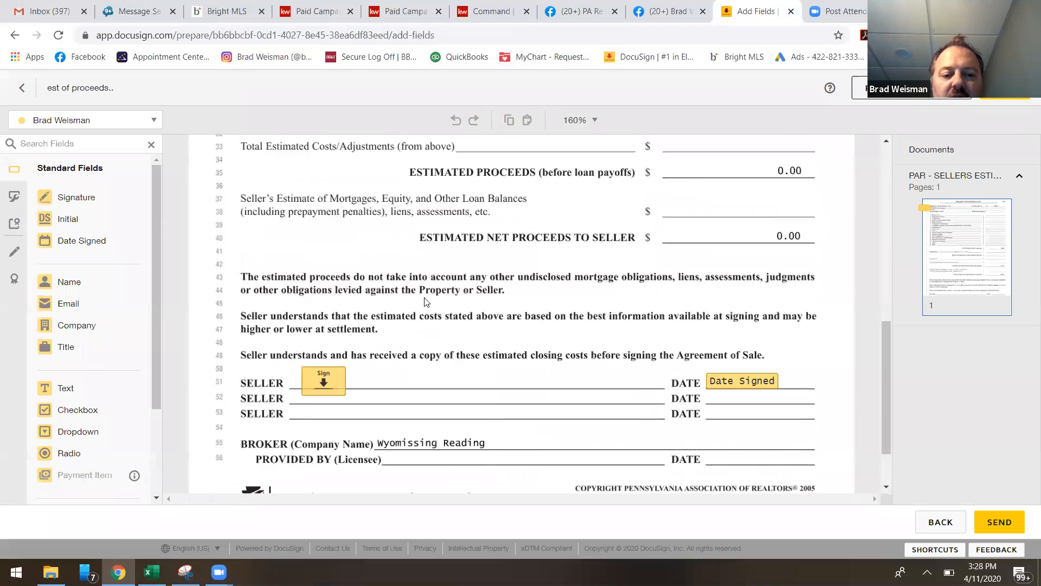
scroll(396, 347, "up", 6)
scroll(399, 341, "down", 4)
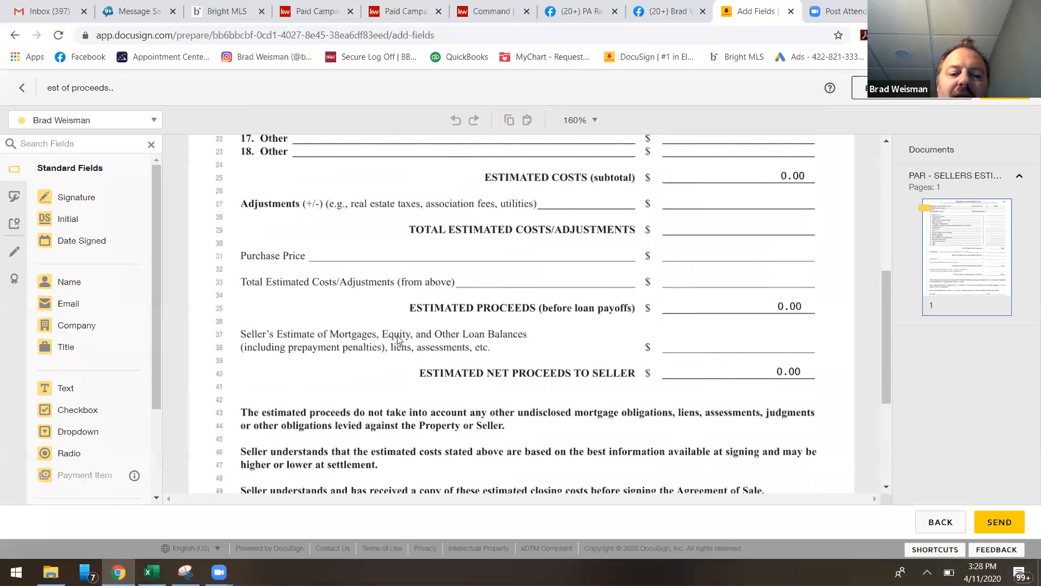
scroll(398, 339, "down", 3)
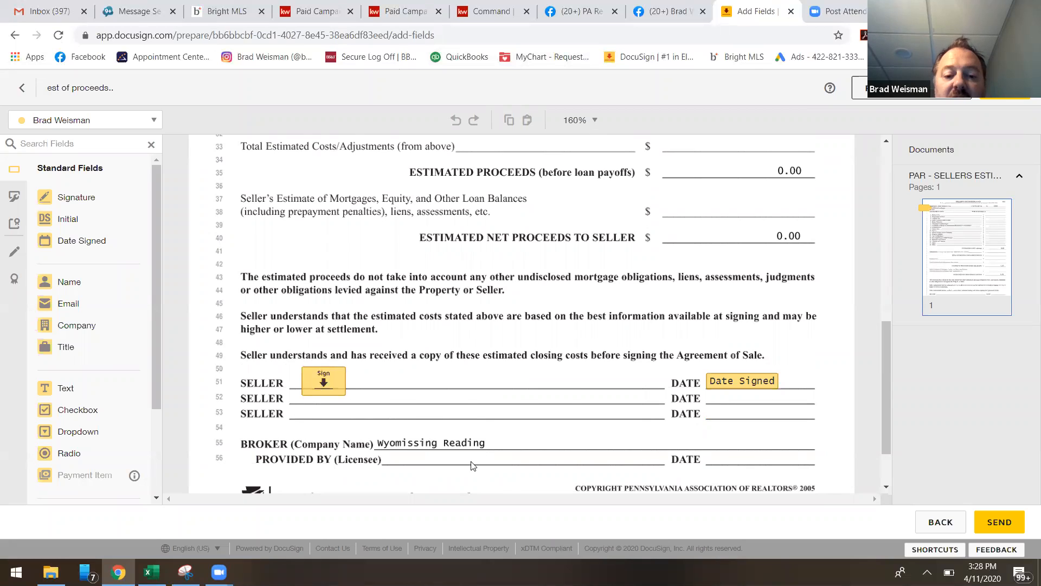
scroll(407, 317, "up", 9)
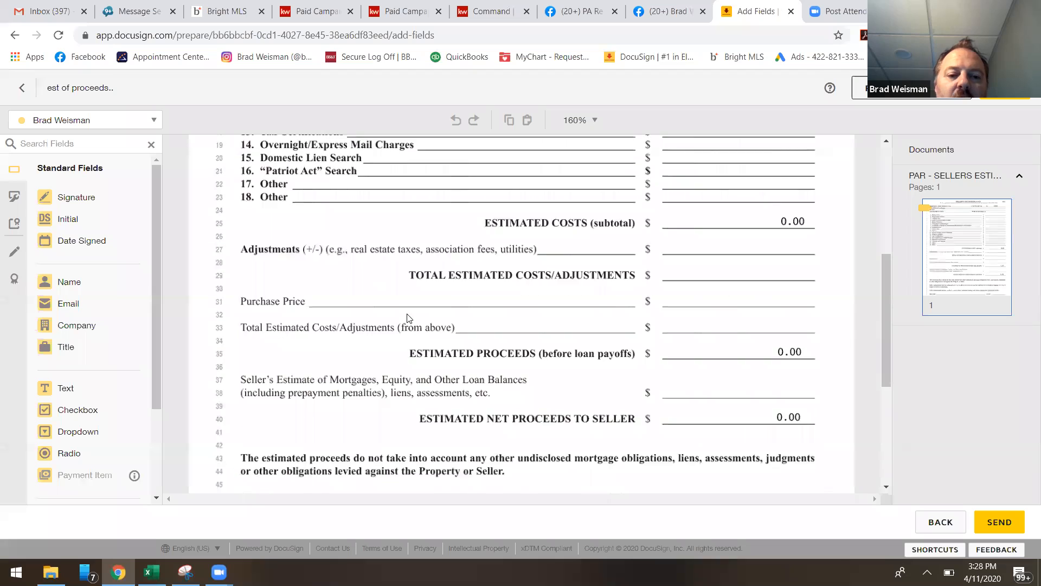
scroll(426, 321, "down", 4)
scroll(426, 321, "up", 4)
scroll(426, 321, "down", 6)
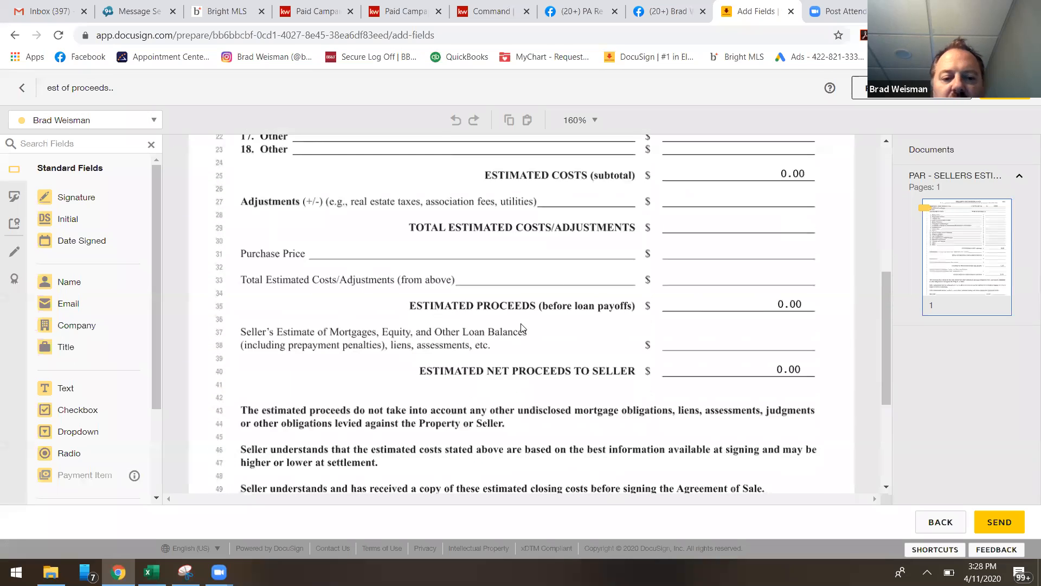
scroll(521, 329, "down", 4)
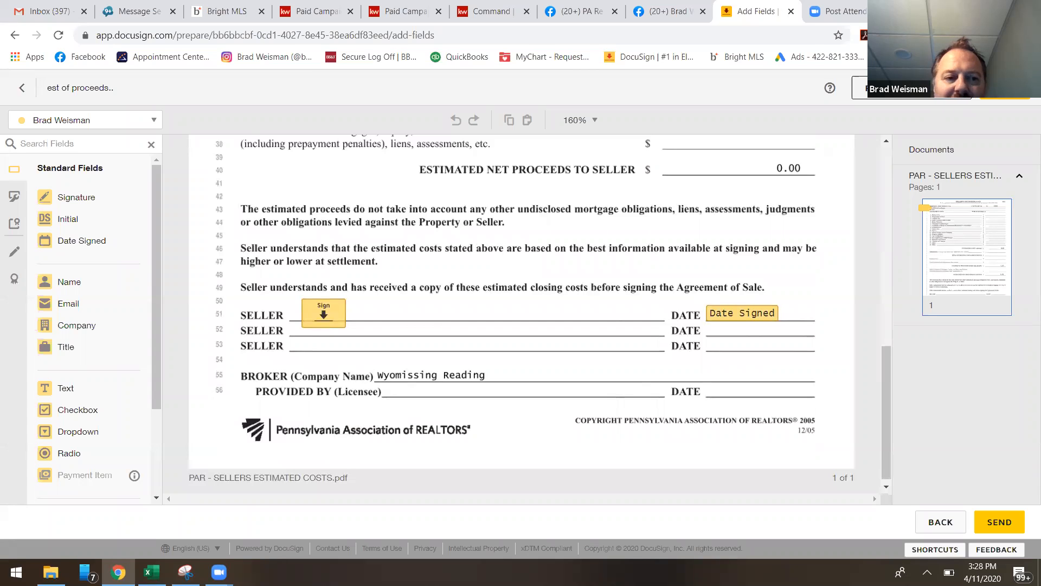
scroll(434, 324, "up", 10)
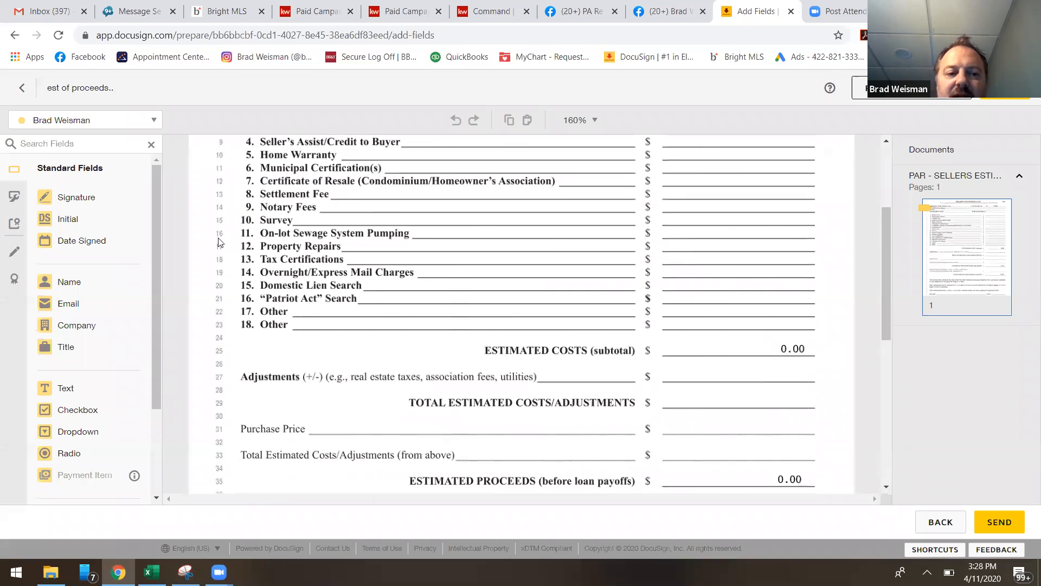
scroll(254, 378, "down", 10)
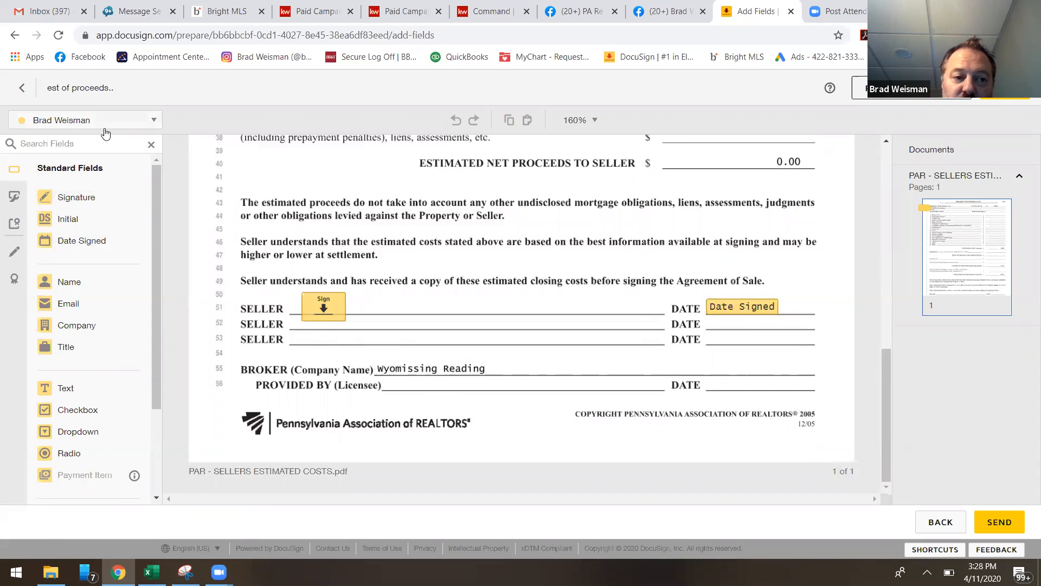
scroll(522, 298, "up", 10)
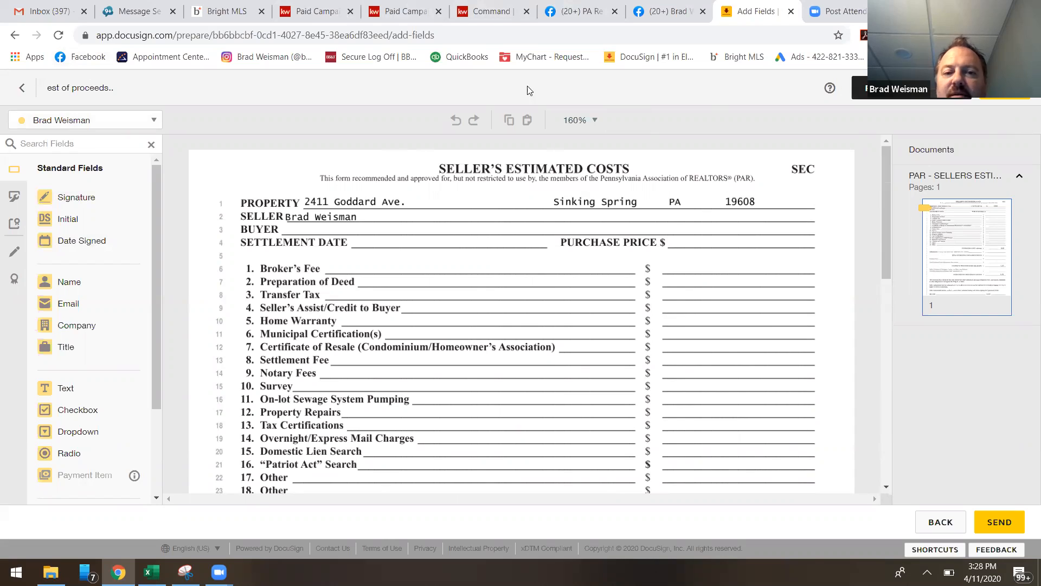
Return to the envelope details and delete the envelope from the room.
left_click(21, 90)
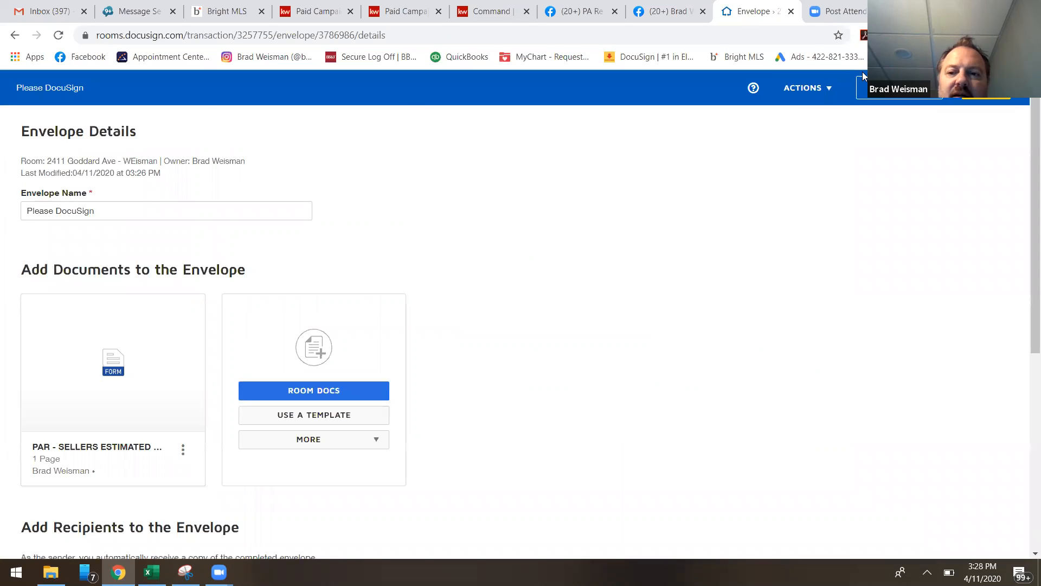
left_click(807, 88)
left_click(790, 159)
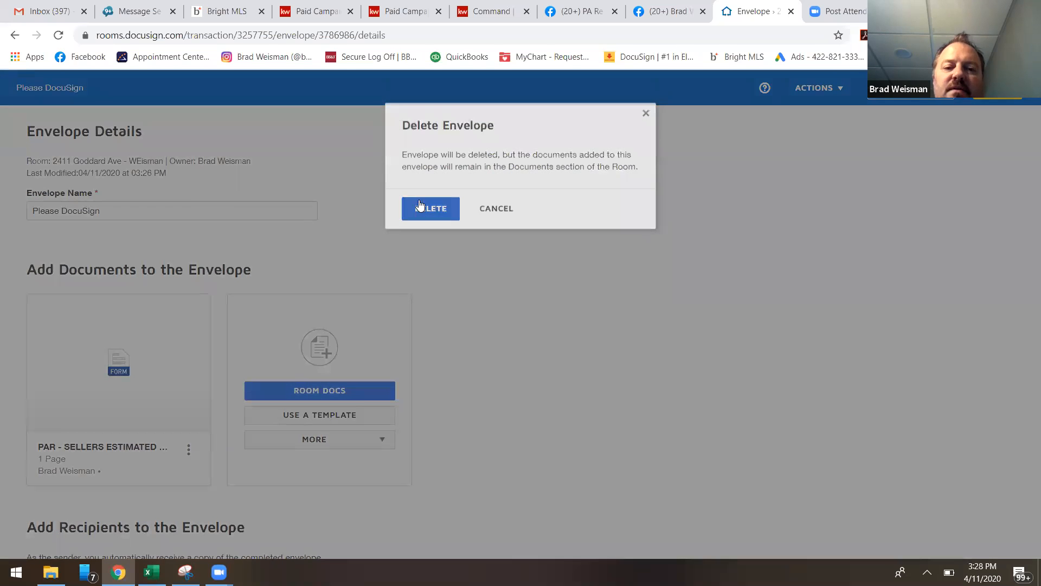
left_click(419, 205)
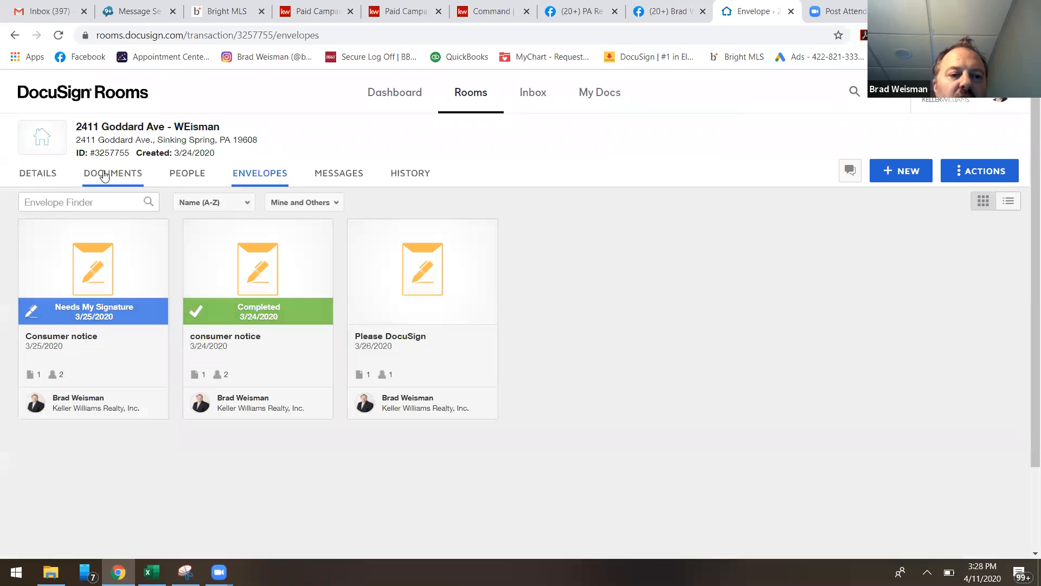
Open the room's documents, examine the Signed Docs and Room Docs folders, and dismiss the Facebook notification.
left_click(113, 176)
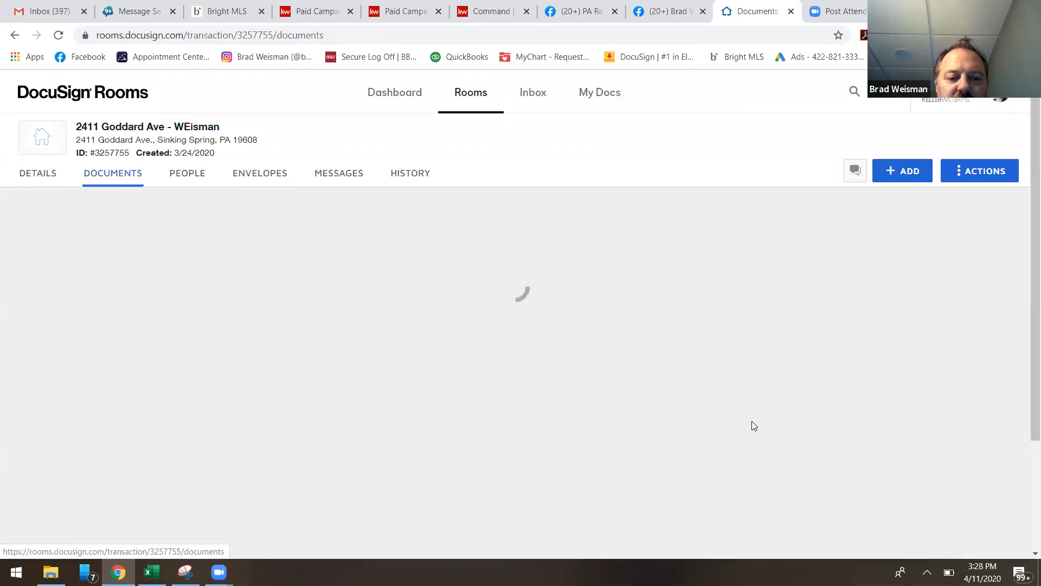
scroll(755, 411, "down", 3)
scroll(757, 414, "down", 5)
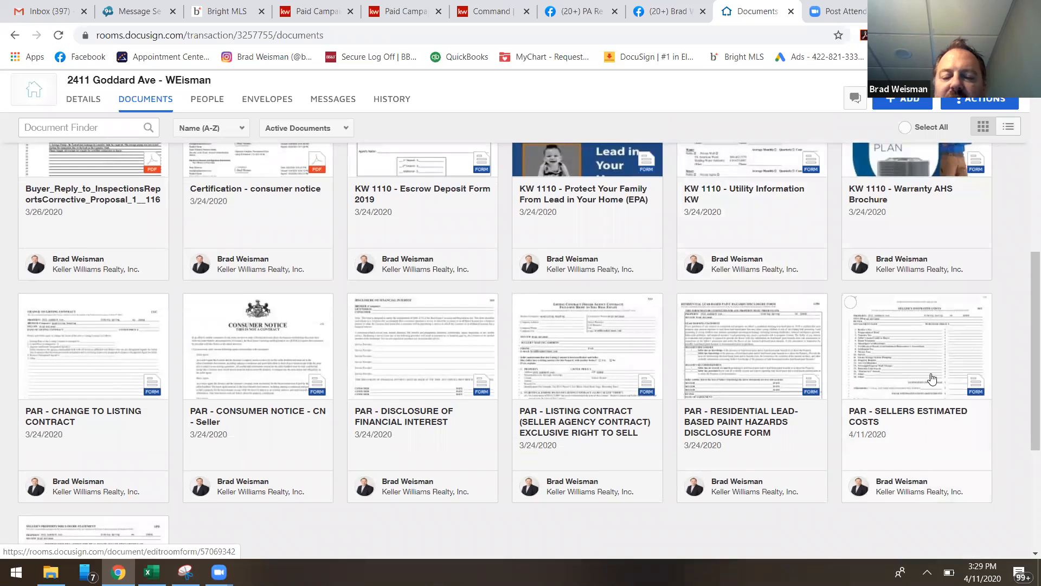
scroll(477, 244, "up", 8)
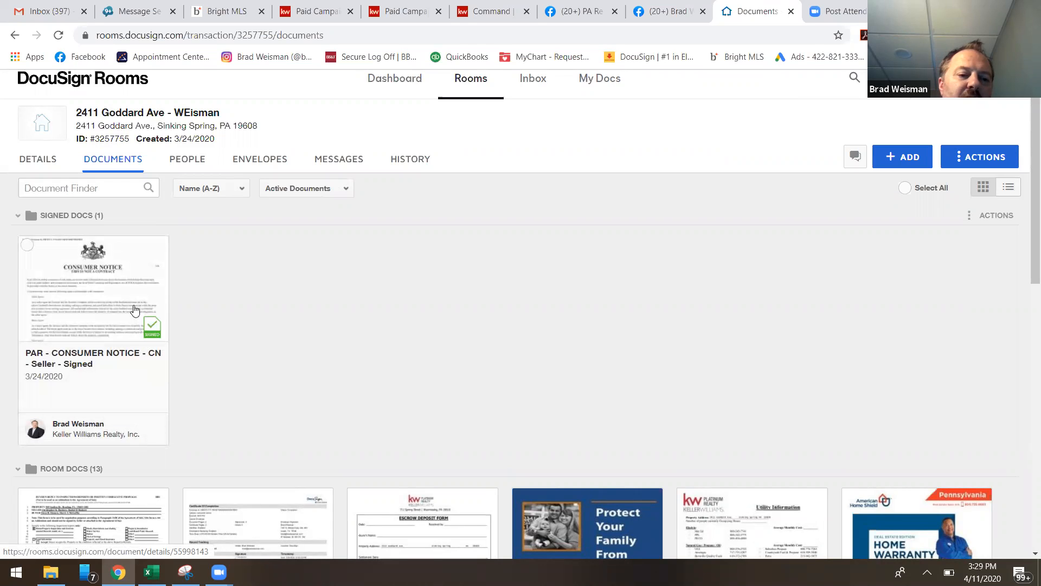
scroll(251, 306, "down", 4)
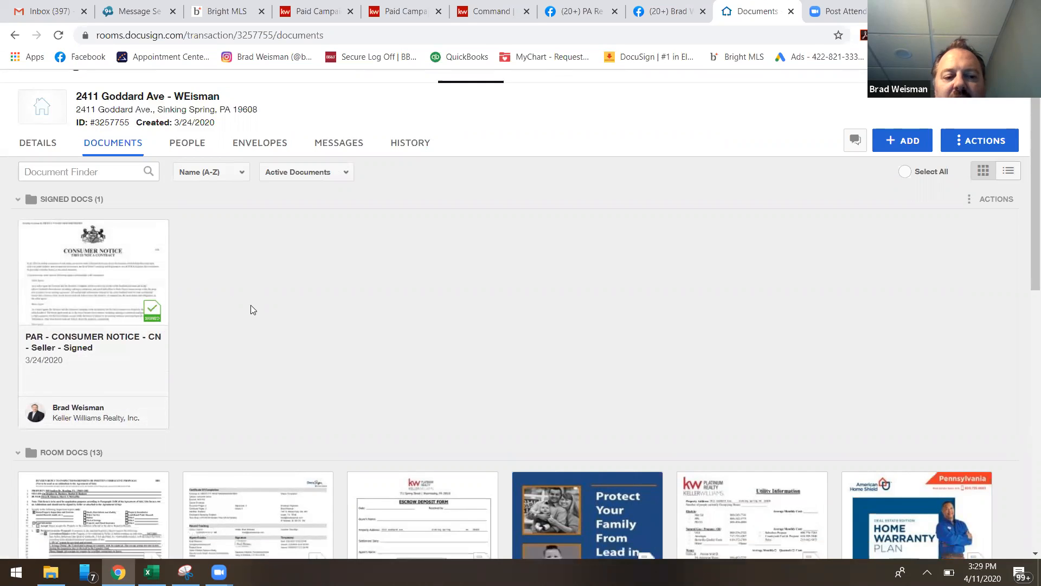
scroll(374, 230, "up", 5)
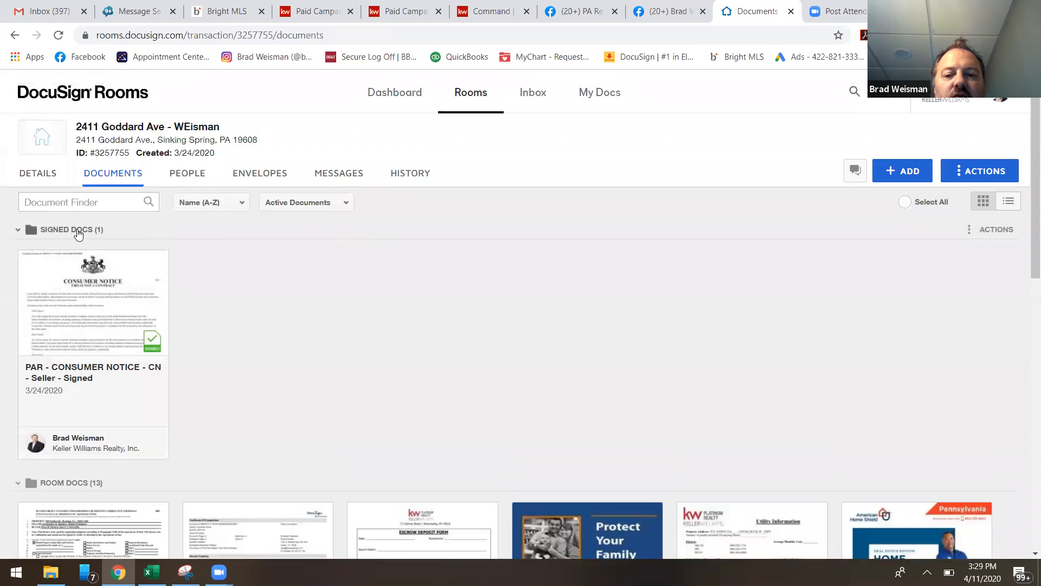
scroll(759, 401, "down", 1)
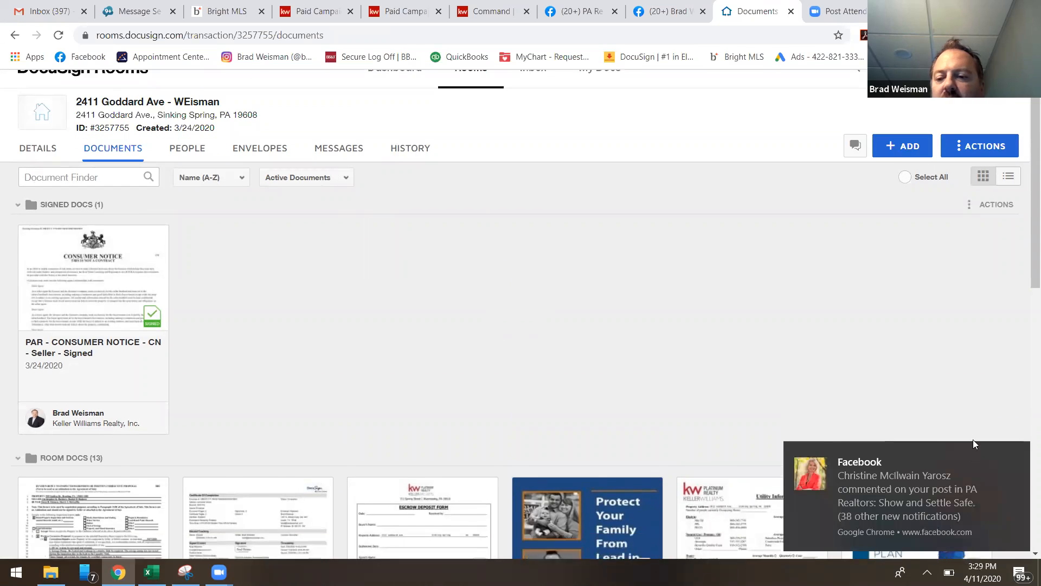
left_click(1012, 449)
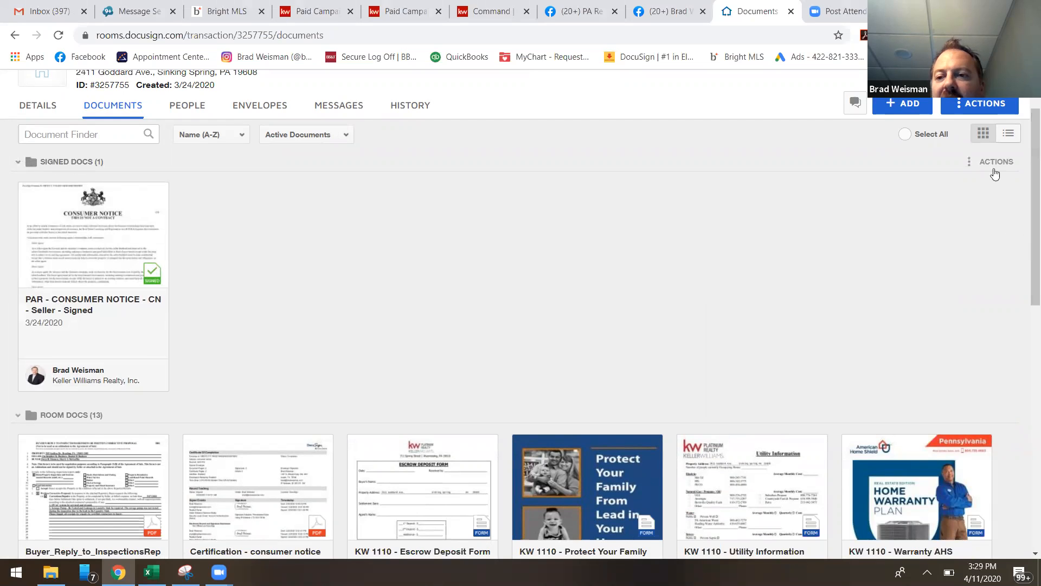
Inspect the actions offered for the Signed Docs folder and for the room, including adding a folder, without applying any.
left_click(985, 169)
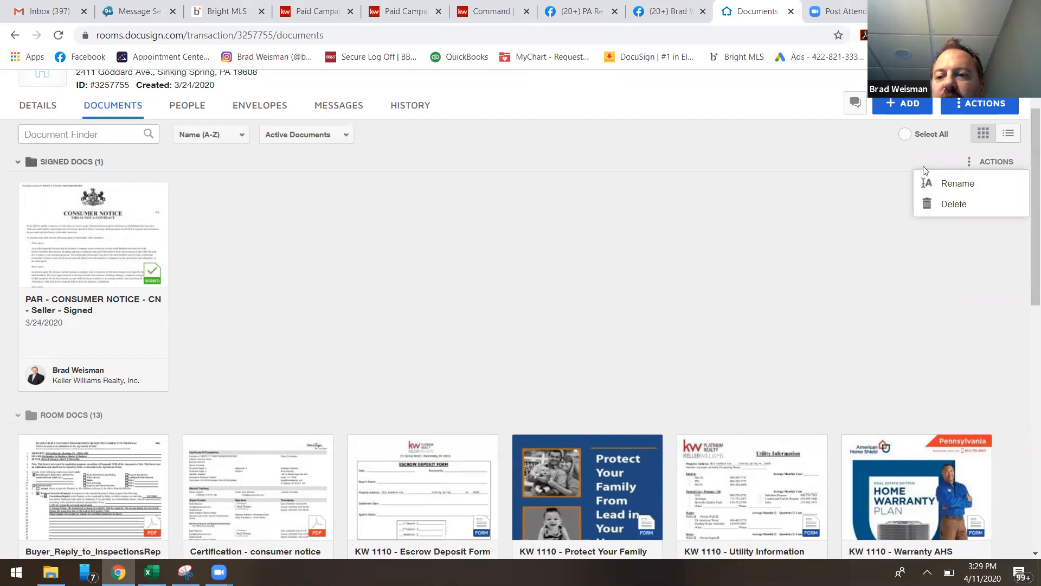
left_click(979, 163)
left_click(974, 164)
left_click(942, 157)
left_click(980, 106)
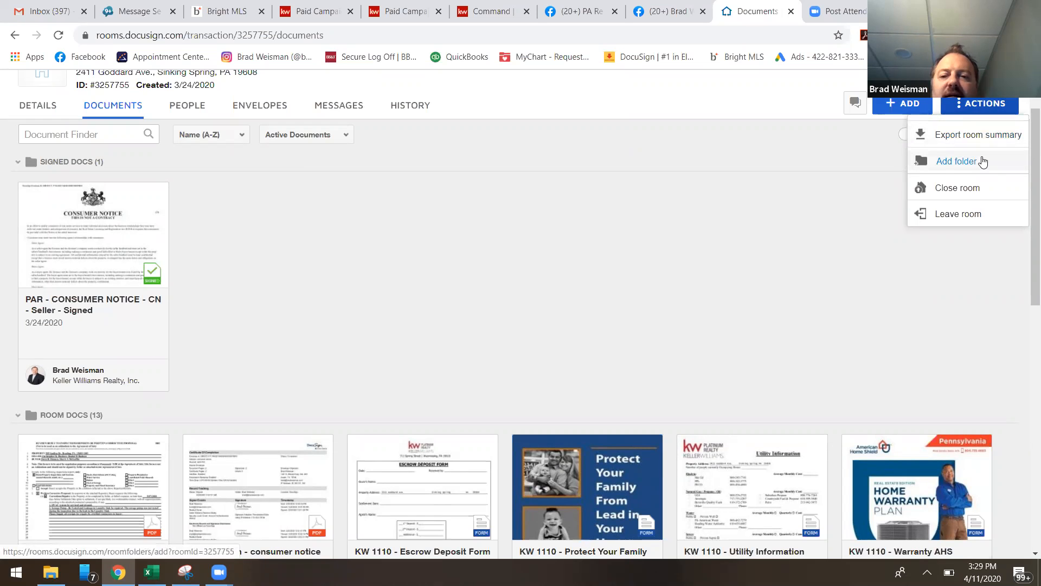
left_click(512, 343)
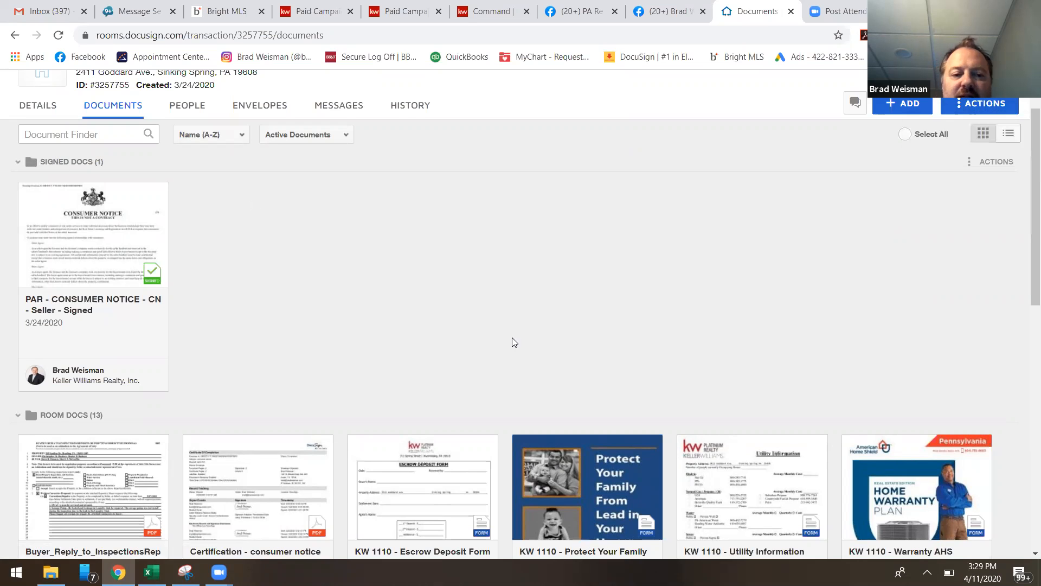
Move the Certification - consumer notice document from the Room Docs folder into the Signed Docs folder.
scroll(441, 323, "down", 4)
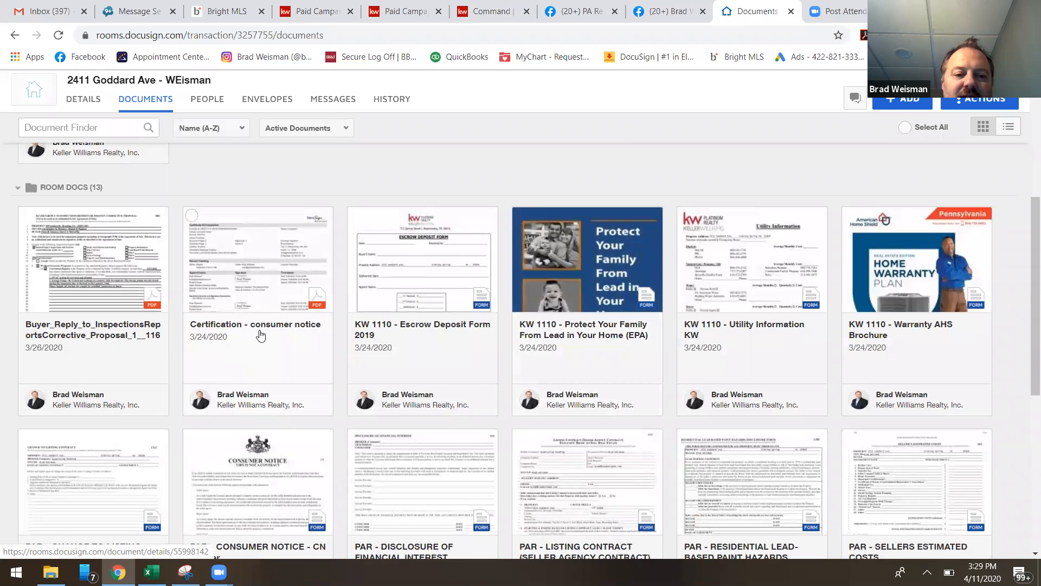
scroll(302, 378, "down", 4)
scroll(266, 488, "up", 8)
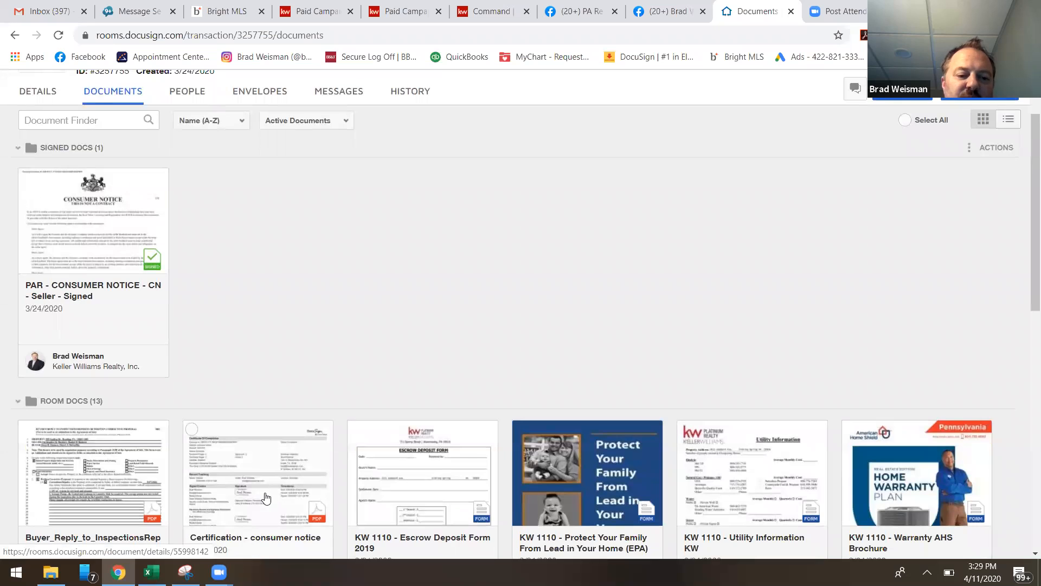
left_click_drag(266, 497, 247, 183)
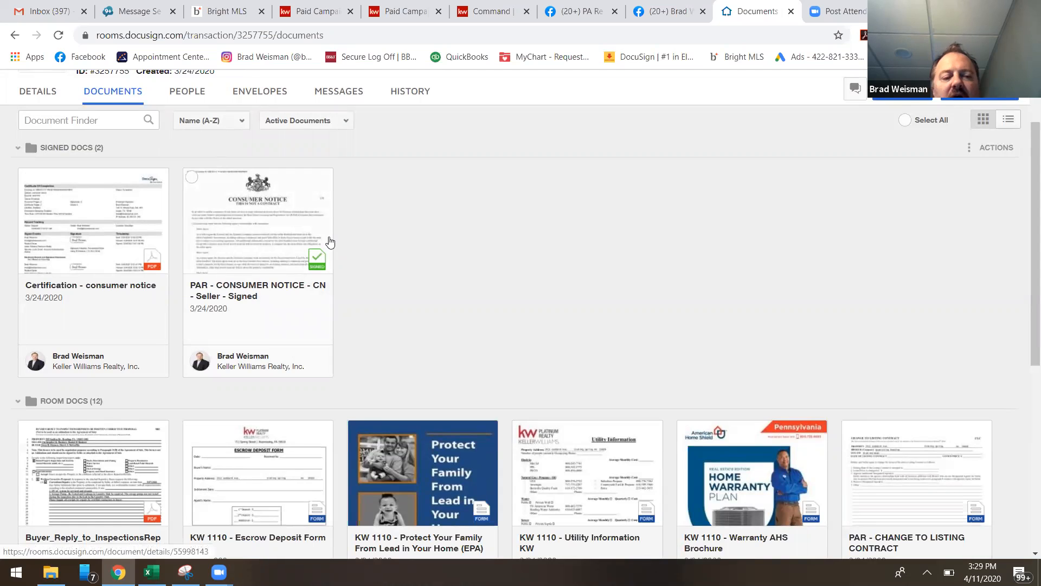
scroll(332, 241, "up", 2)
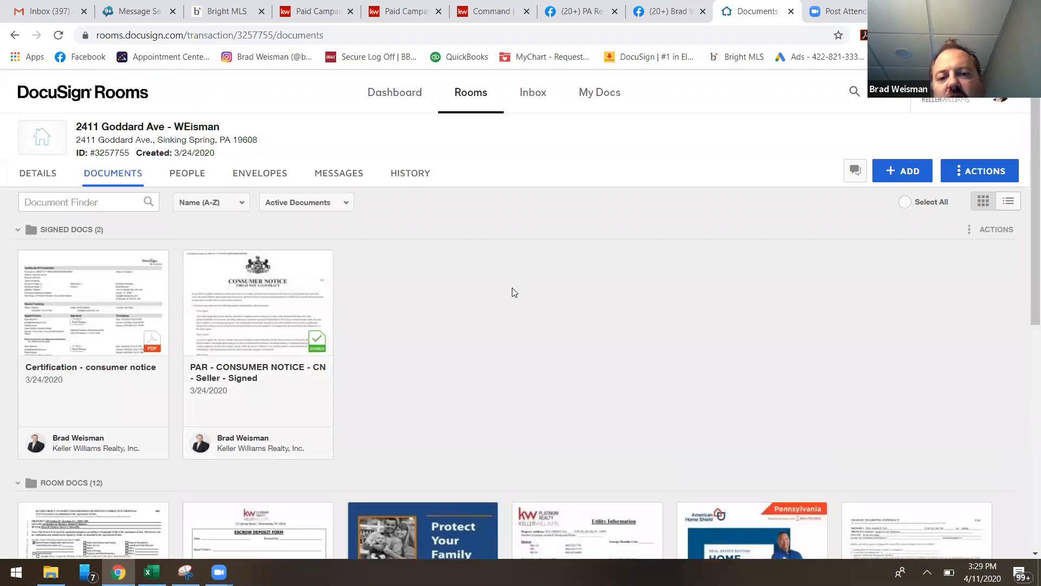